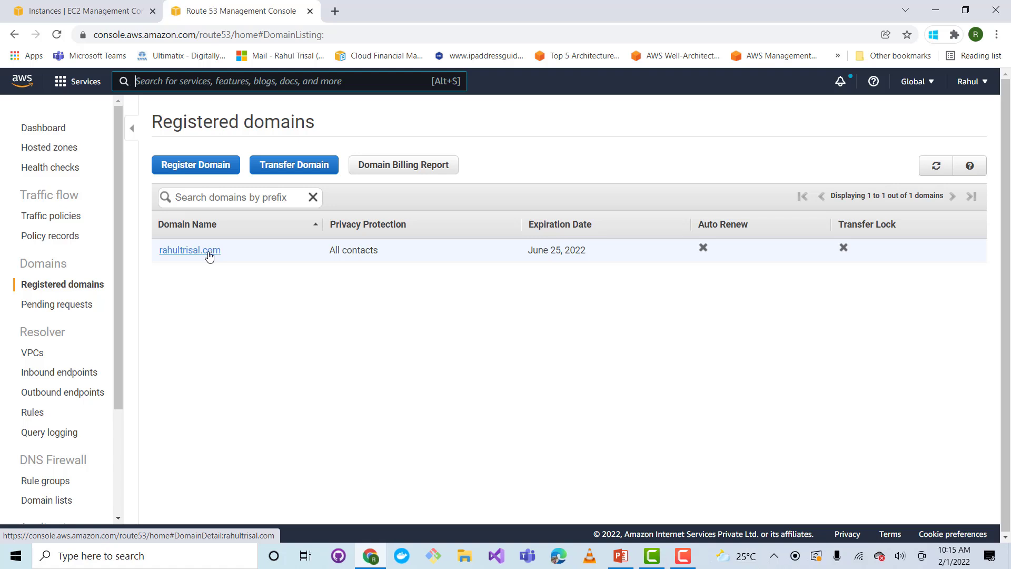
Start a domain registration, check whether amazon.com is available, and review the related domain suggestions
click(208, 170)
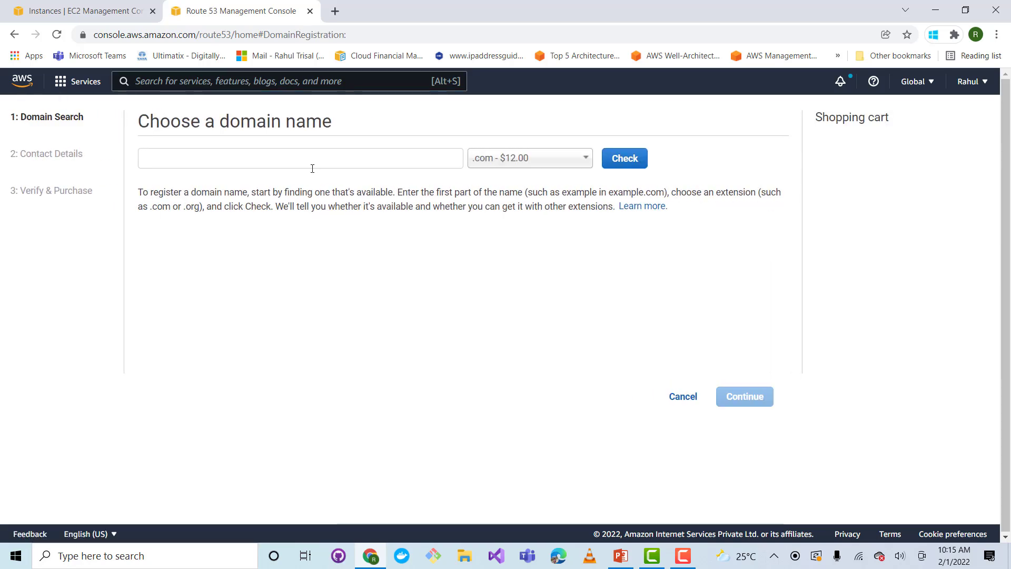
click(309, 167)
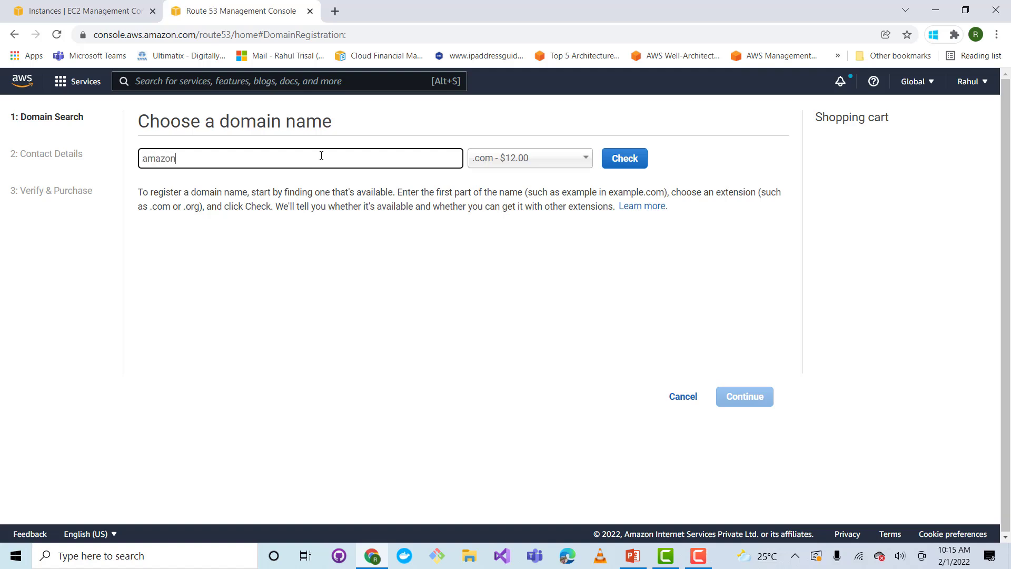
click(624, 159)
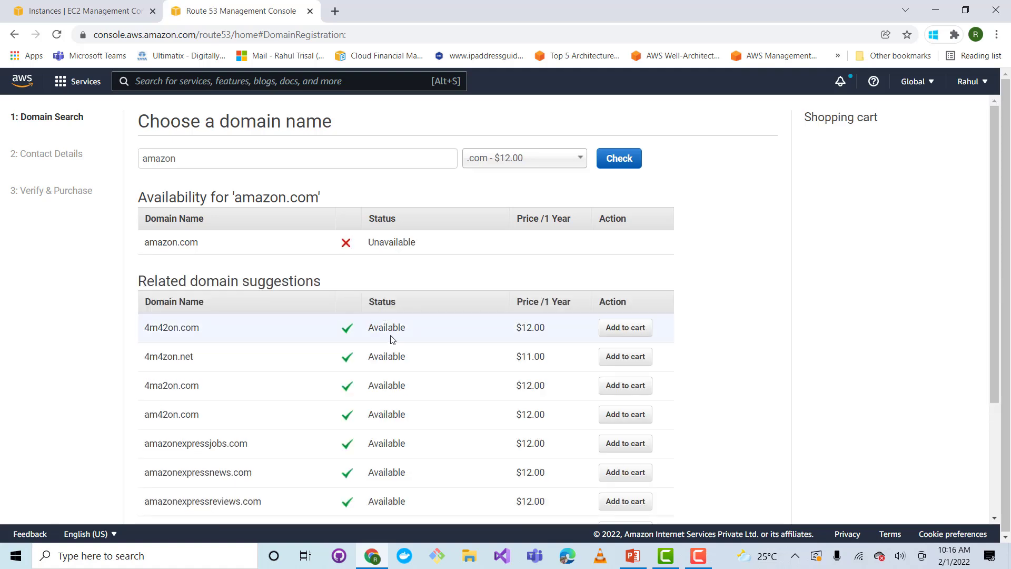
scroll(453, 297, down, 1)
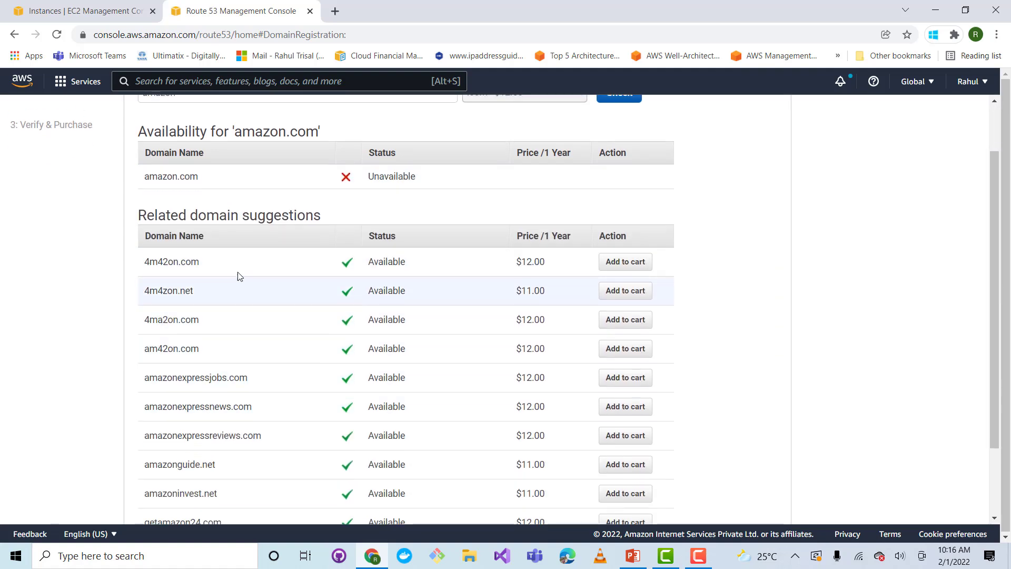
scroll(248, 324, down, 1)
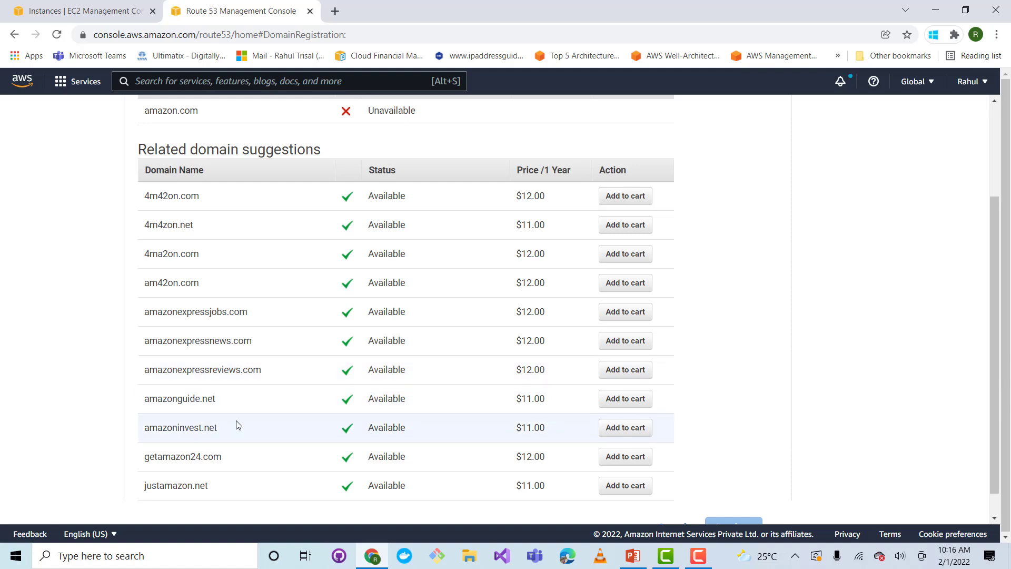
scroll(251, 333, up, 1)
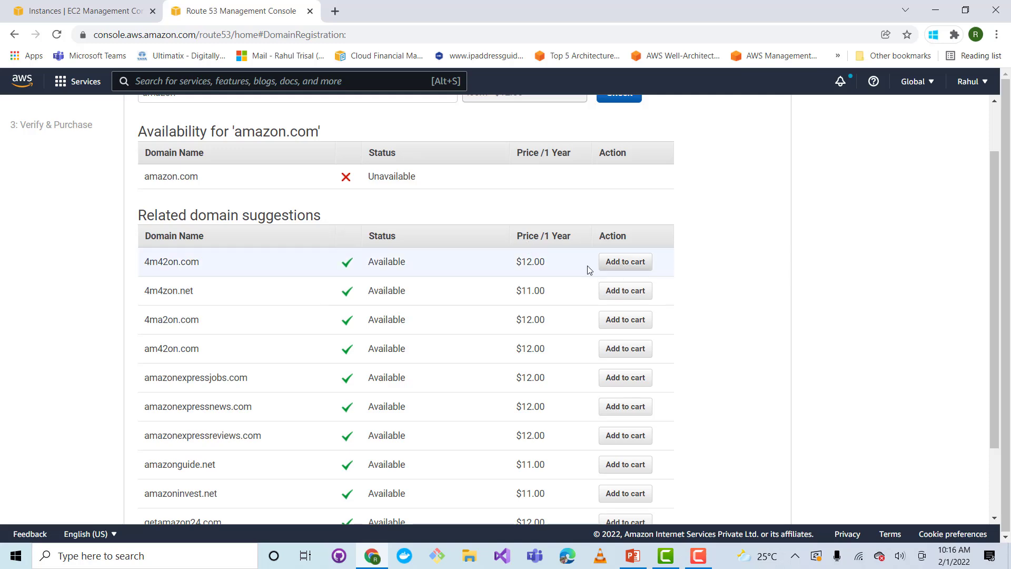
Try registering the suggested 4m42on.com domain as far as its contact details, and return to the registered domains list
click(627, 270)
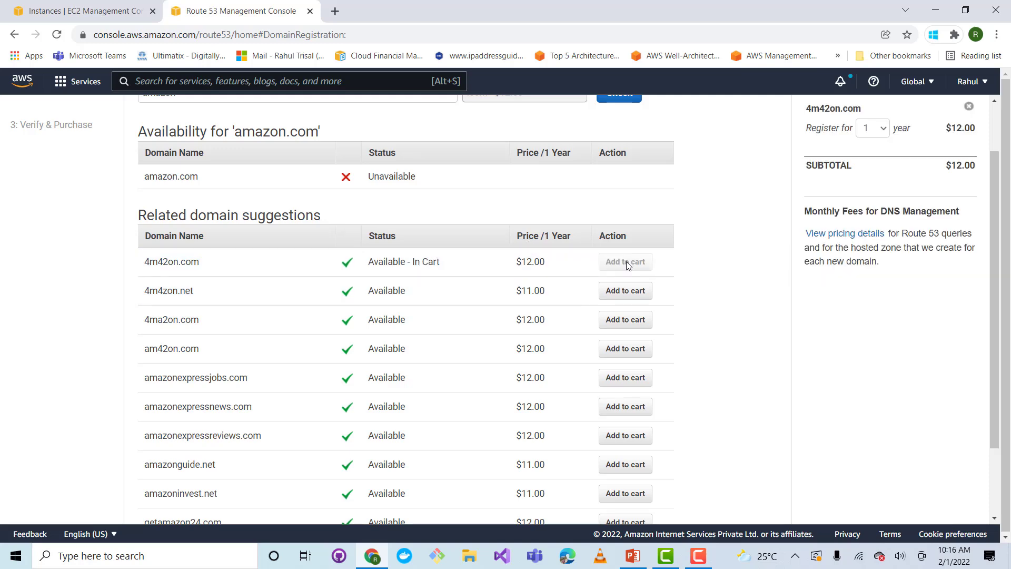
scroll(848, 343, down, 2)
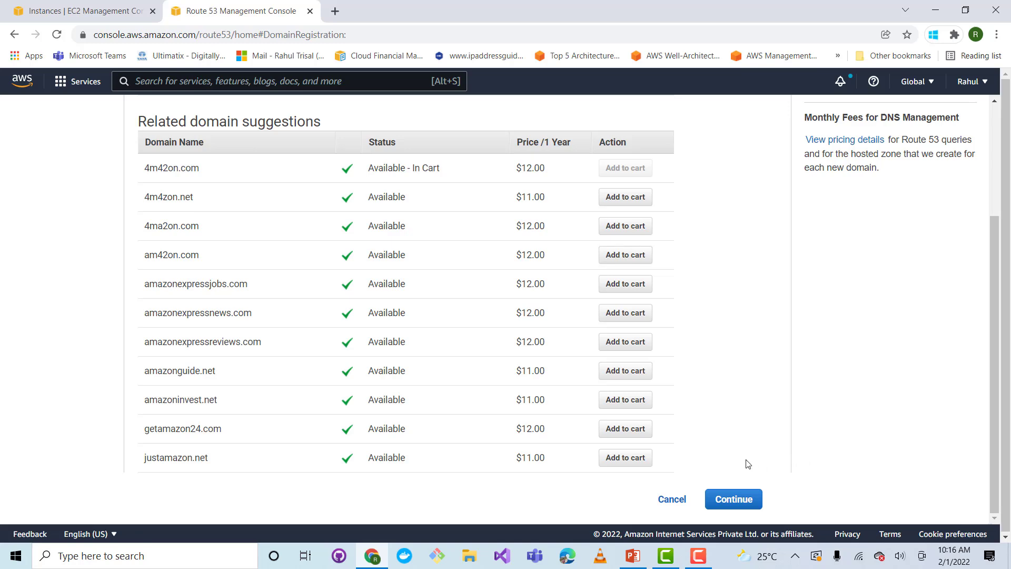
click(734, 498)
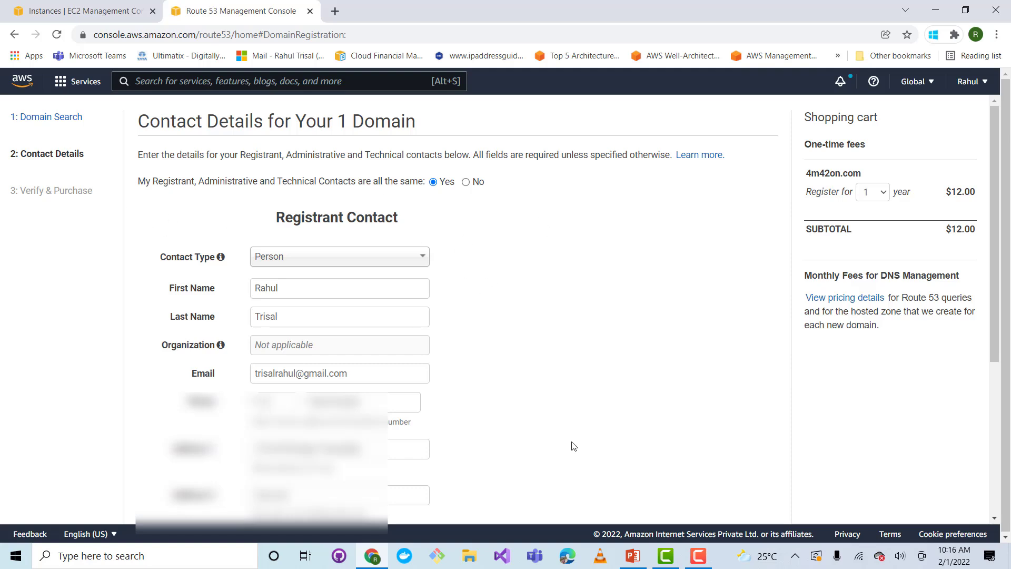
click(15, 35)
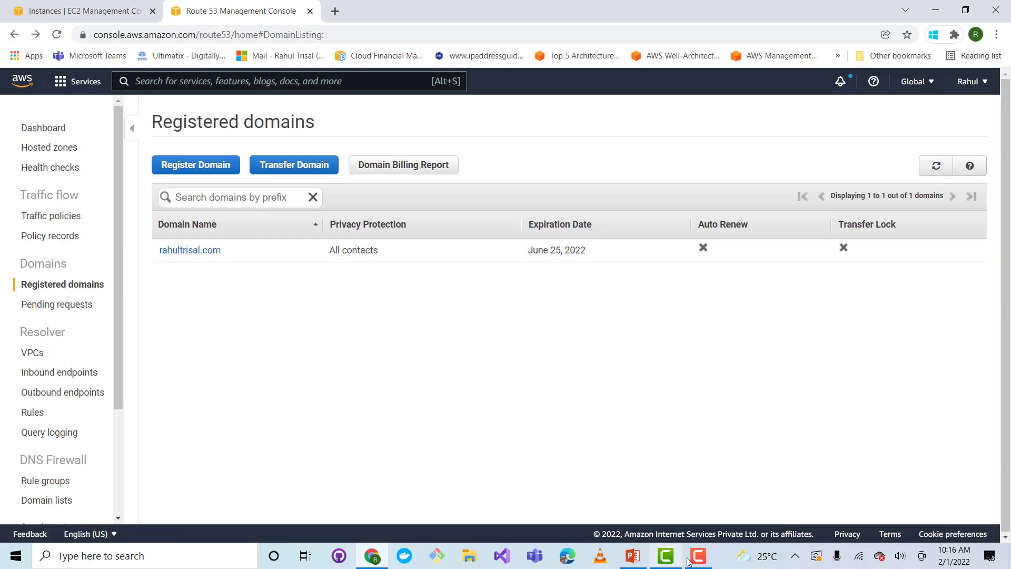
Switch to PowerPoint and highlight the Hello World website text in the Route 53 demo prerequisites
click(638, 561)
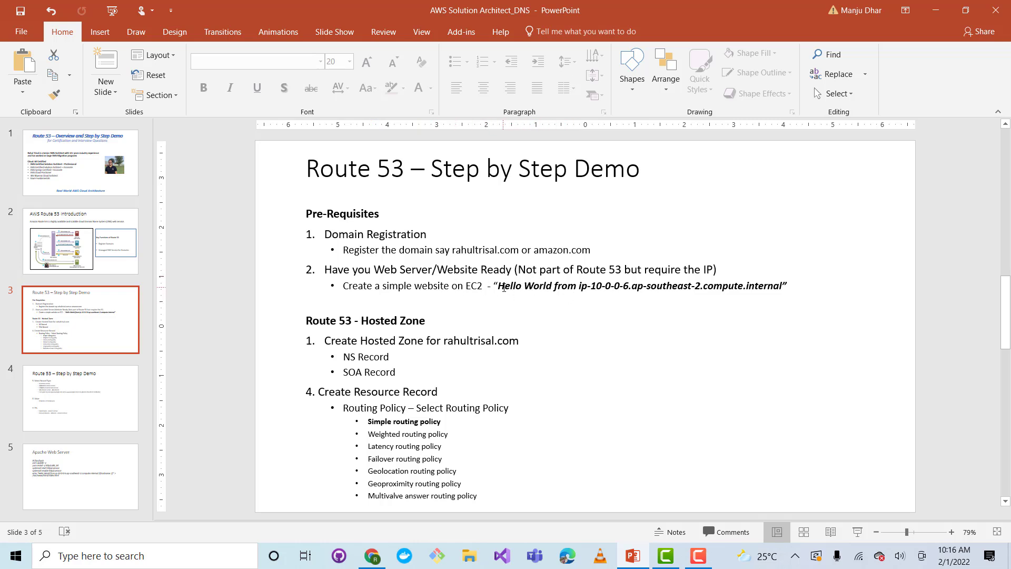
drag(503, 288, 788, 287)
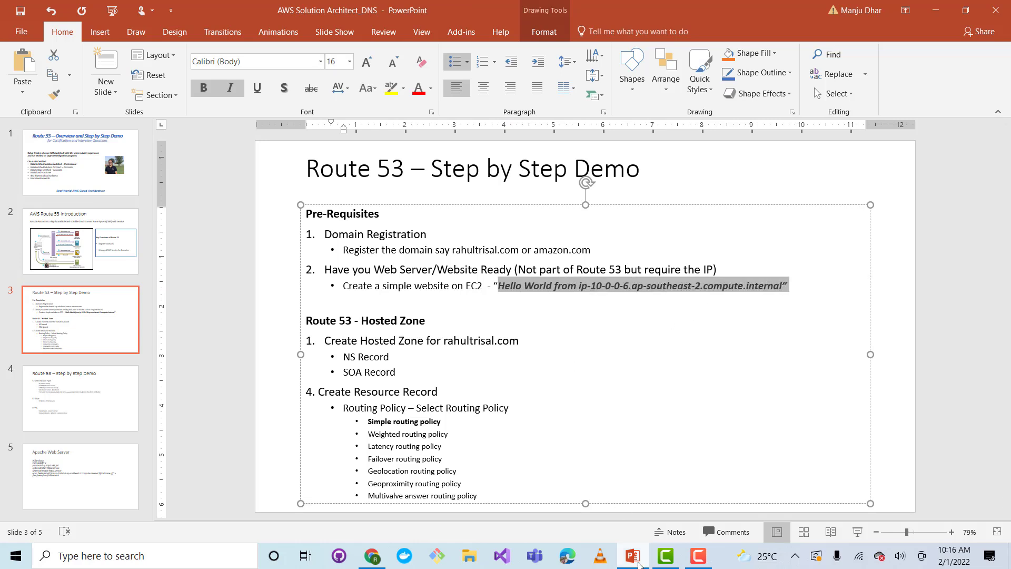
Switch back to Chrome and show the EC2 instances list
mouse_move(637, 563)
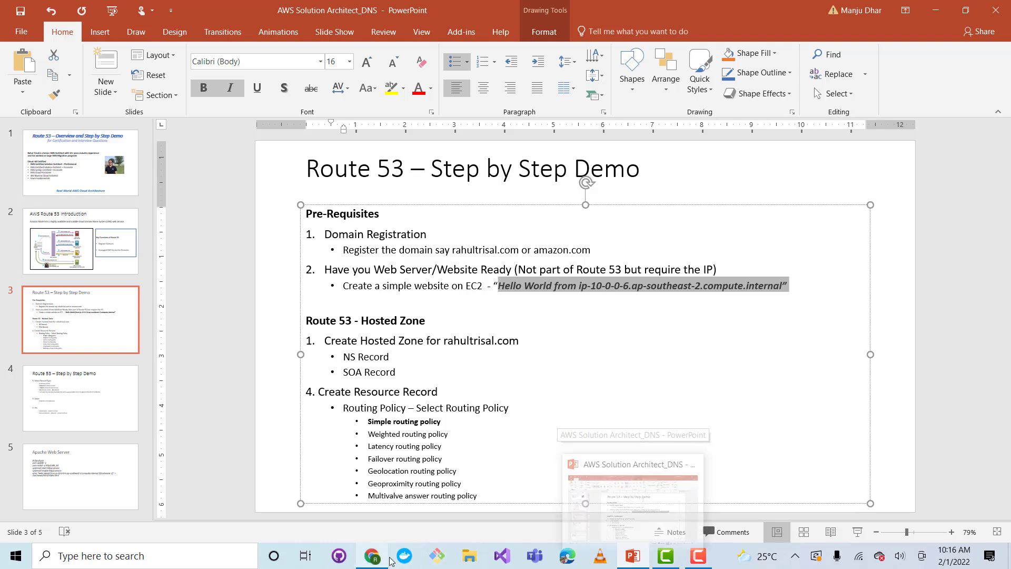
click(373, 557)
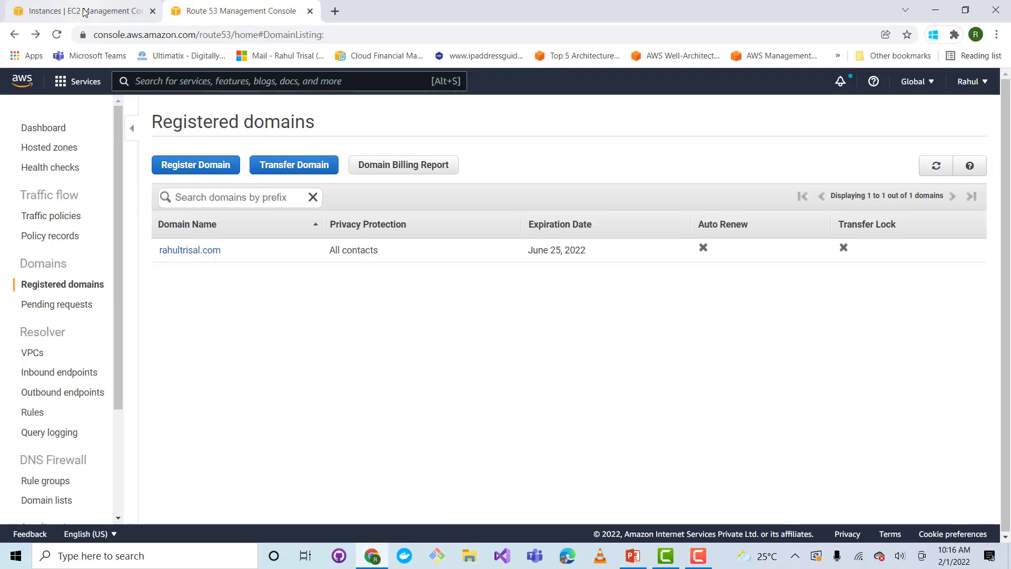
click(121, 19)
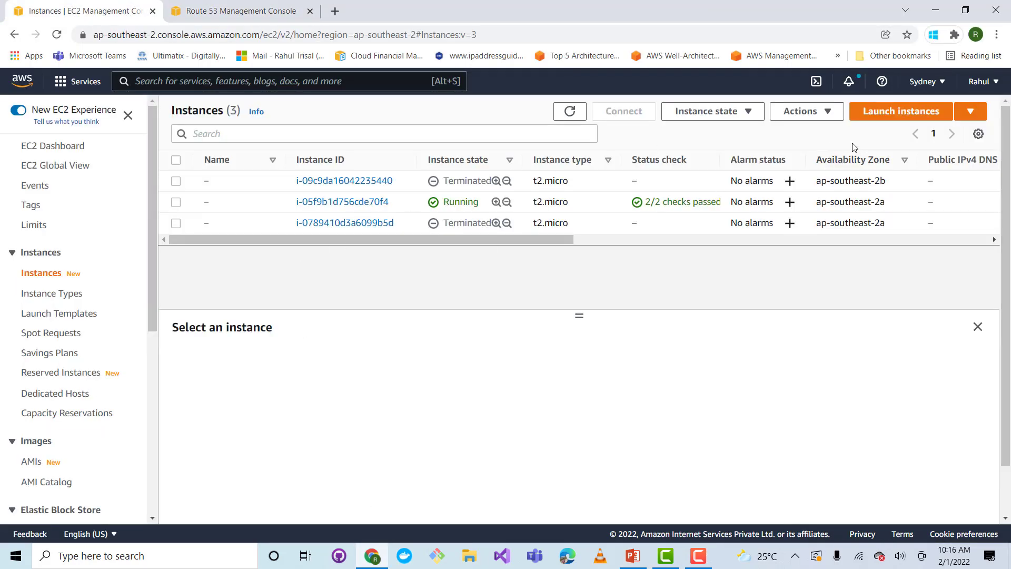
click(876, 122)
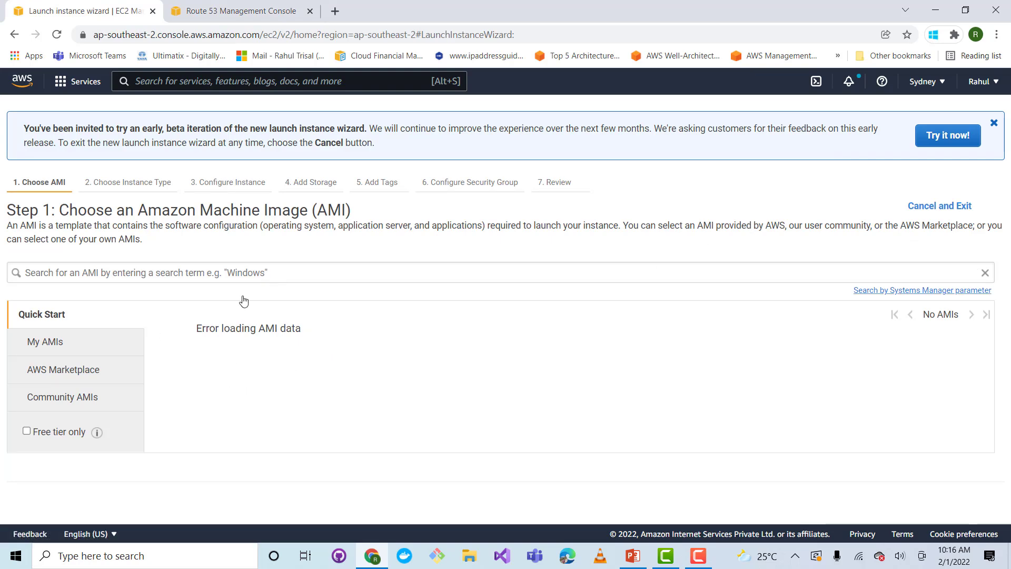
click(993, 124)
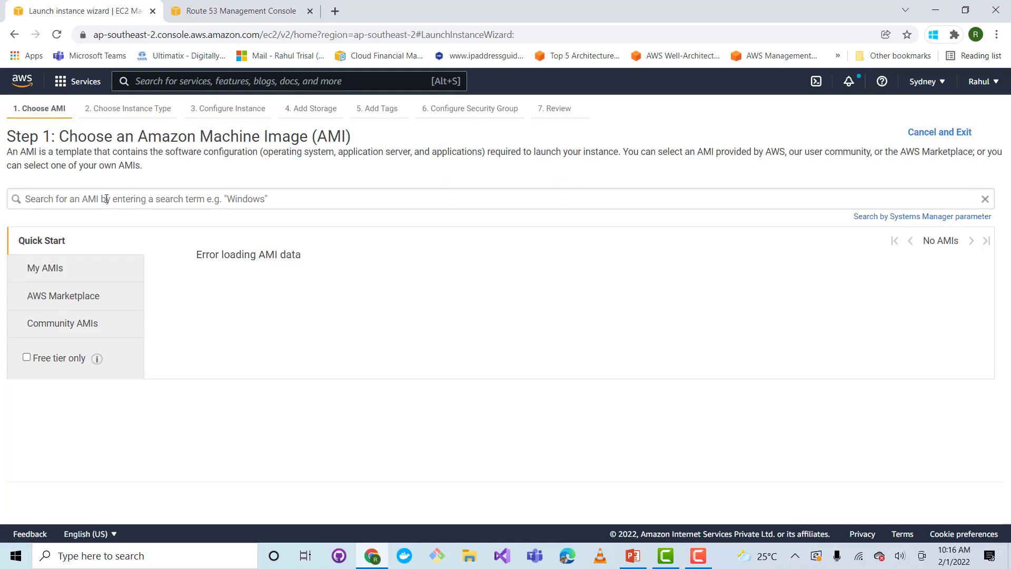
click(14, 35)
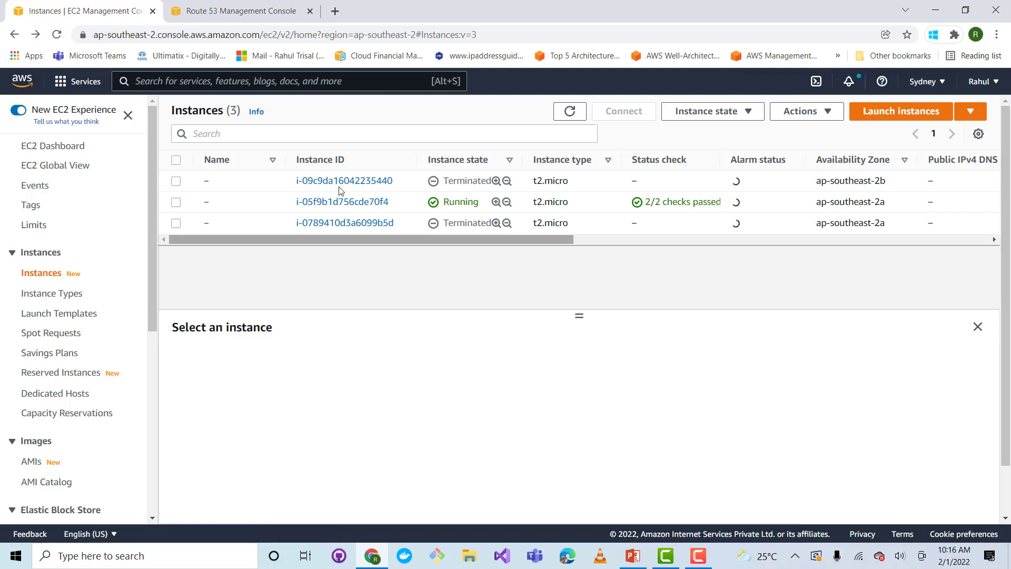
Start launching an instance with the 64-bit (x86) Amazon Linux 2 AMI, Kernel 5.10, keep type t2.micro, and proceed to the instance details
click(901, 111)
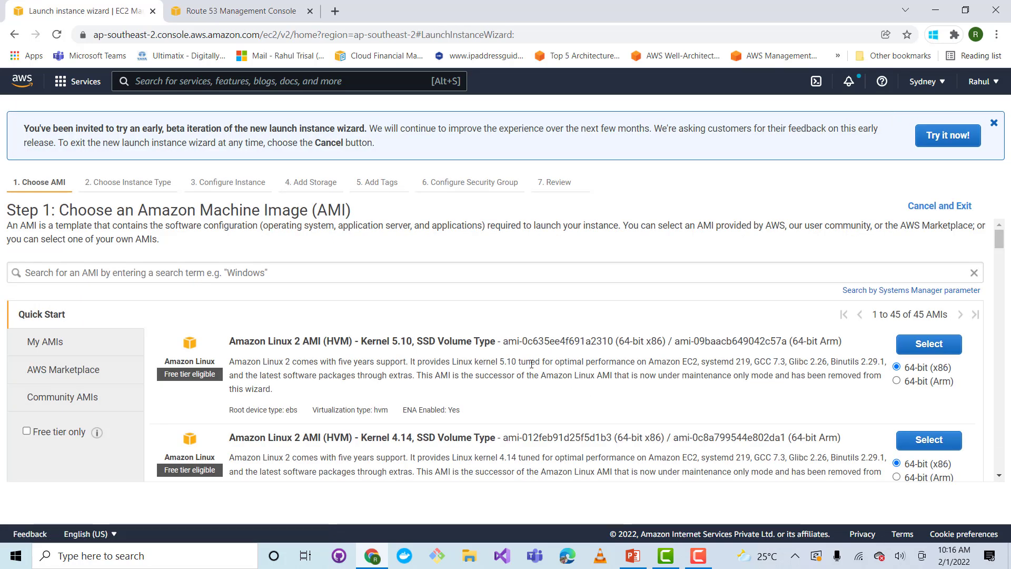
click(928, 345)
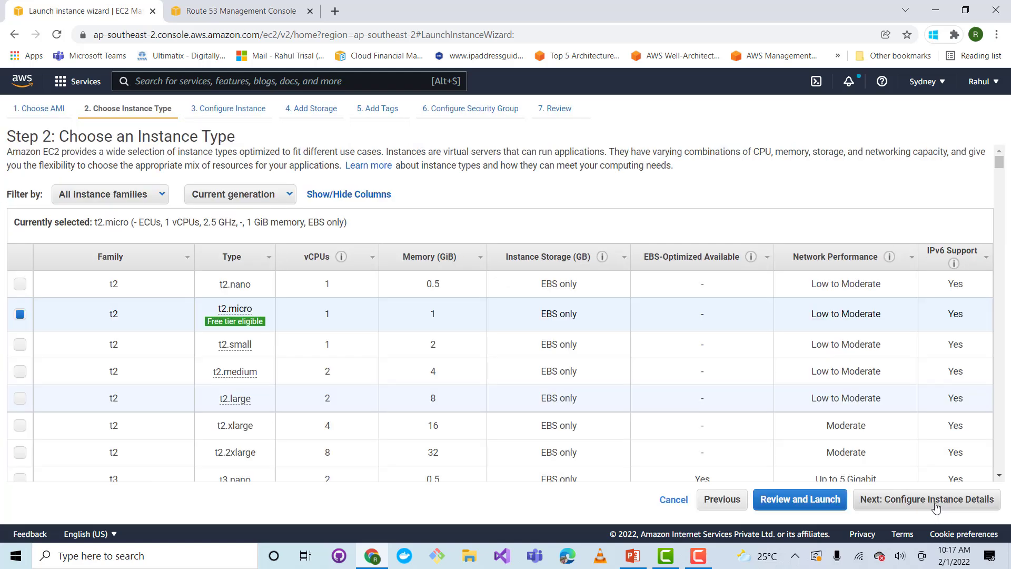
click(934, 506)
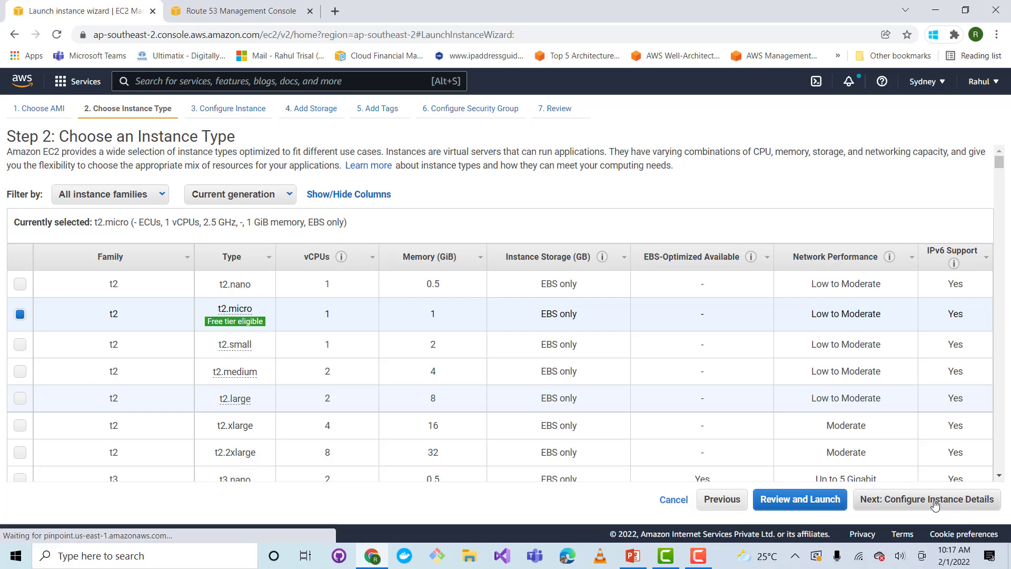
Set the instance's network to Demo_VPC, its subnet to PublicSubnet in ap-southeast-2a, and enable auto-assigned public IP
click(421, 244)
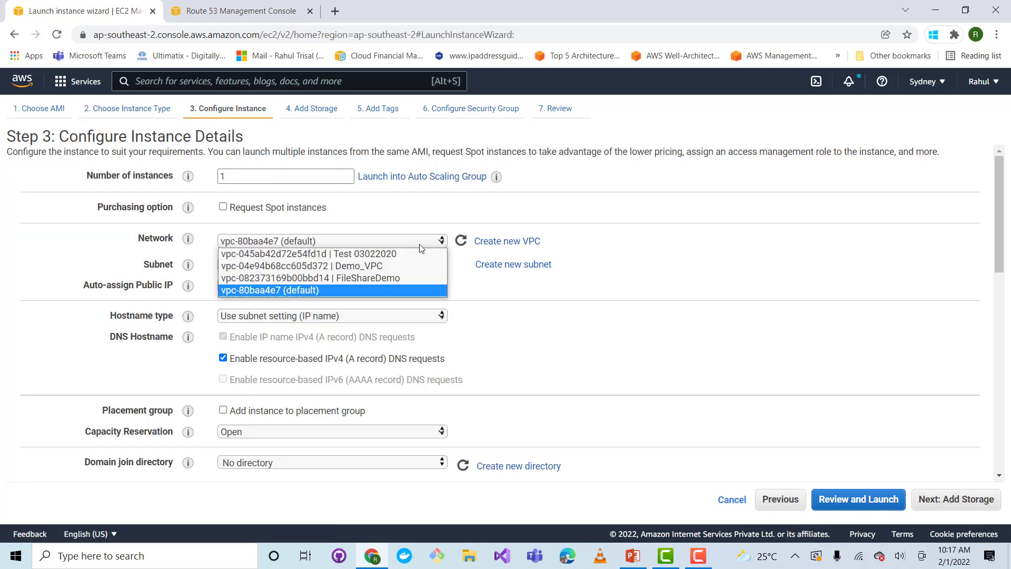
click(391, 265)
click(390, 267)
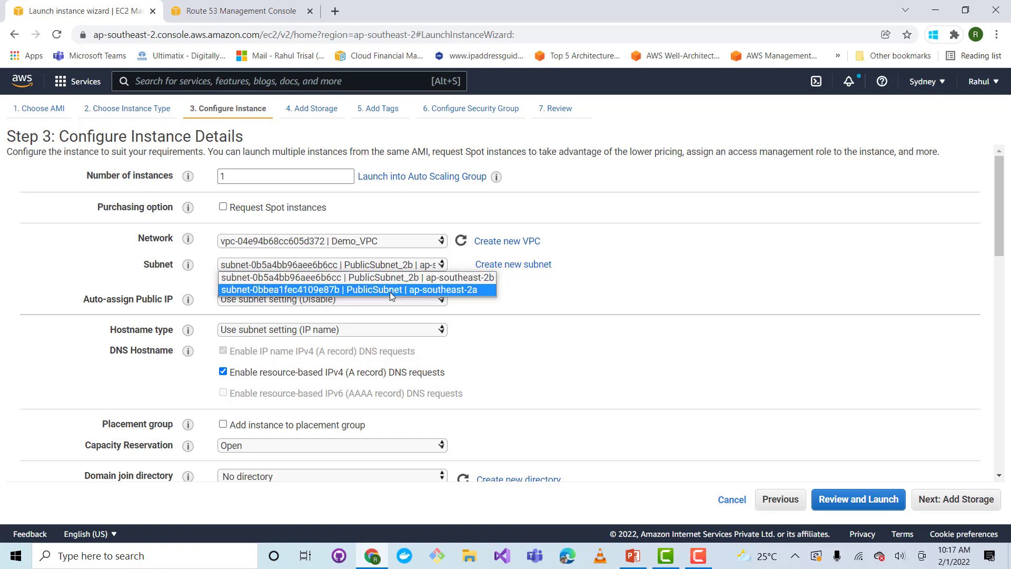
click(390, 290)
click(382, 299)
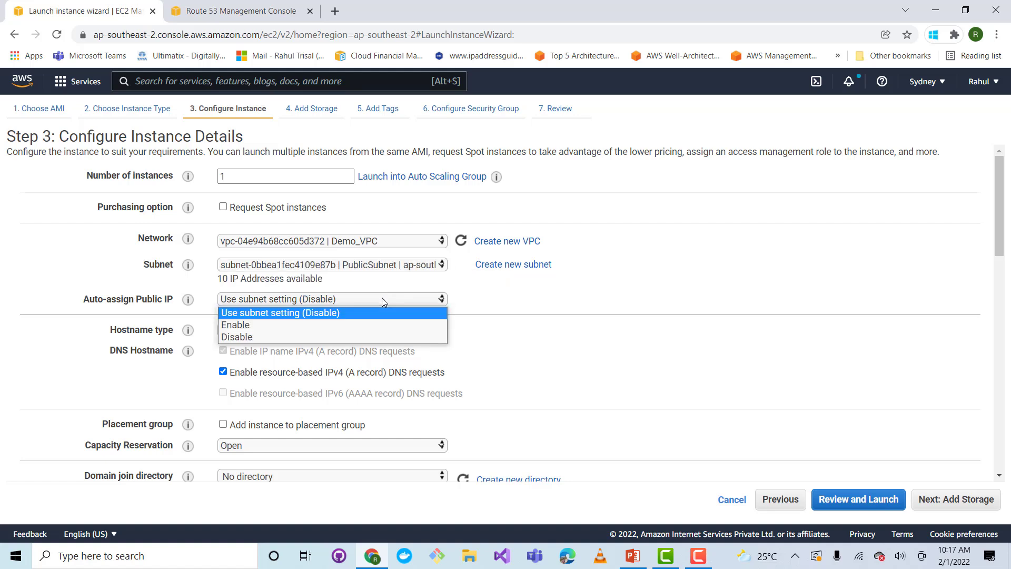
click(366, 325)
Switch to PowerPoint and copy the whole bash script from the Apache Web Server slide
scroll(473, 343, down, 2)
scroll(473, 343, down, 10)
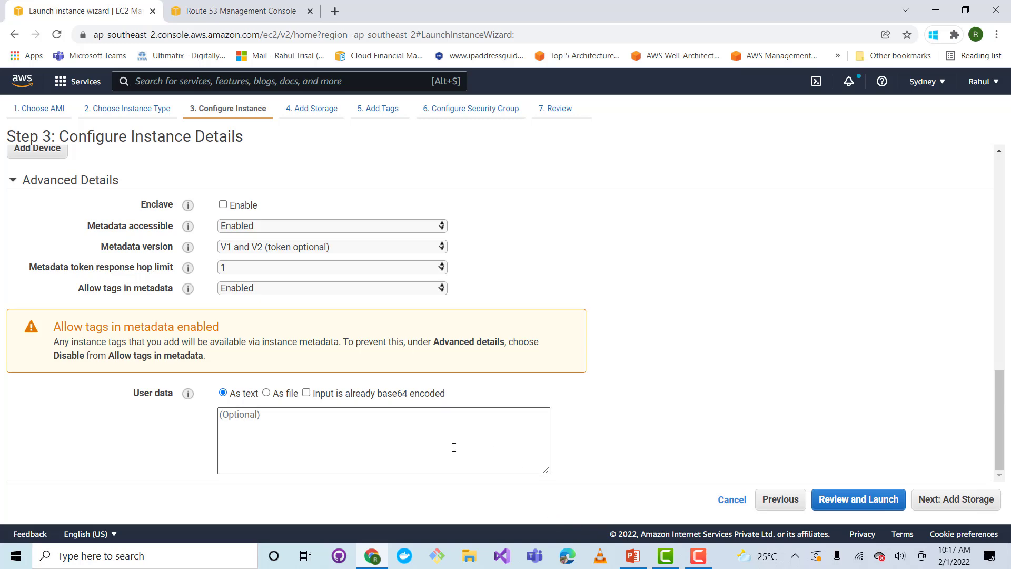
click(632, 555)
scroll(396, 349, down, 2)
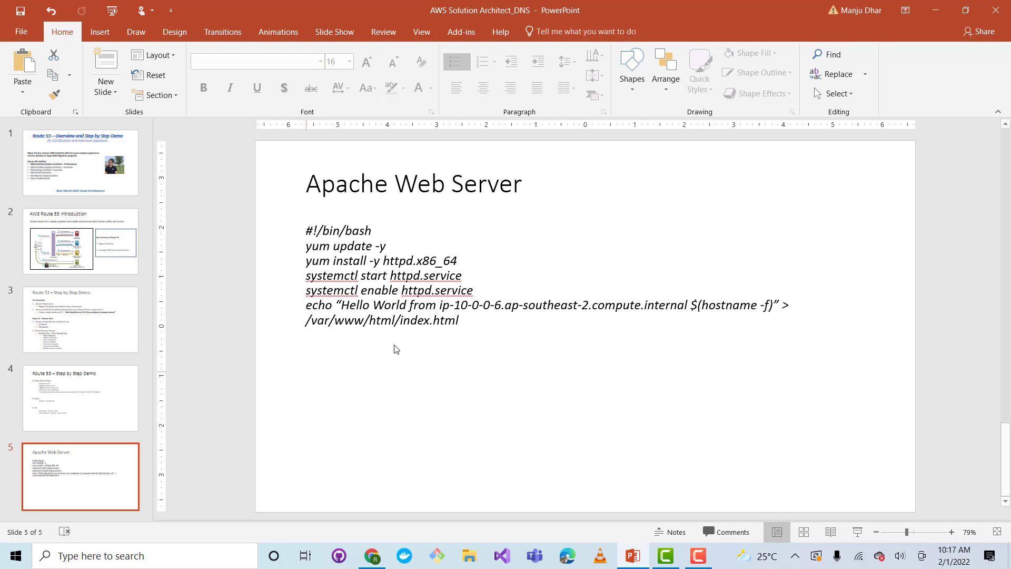
mouse_move(467, 324)
mouse_down()
mouse_move(362, 290)
mouse_move(305, 230)
mouse_up()
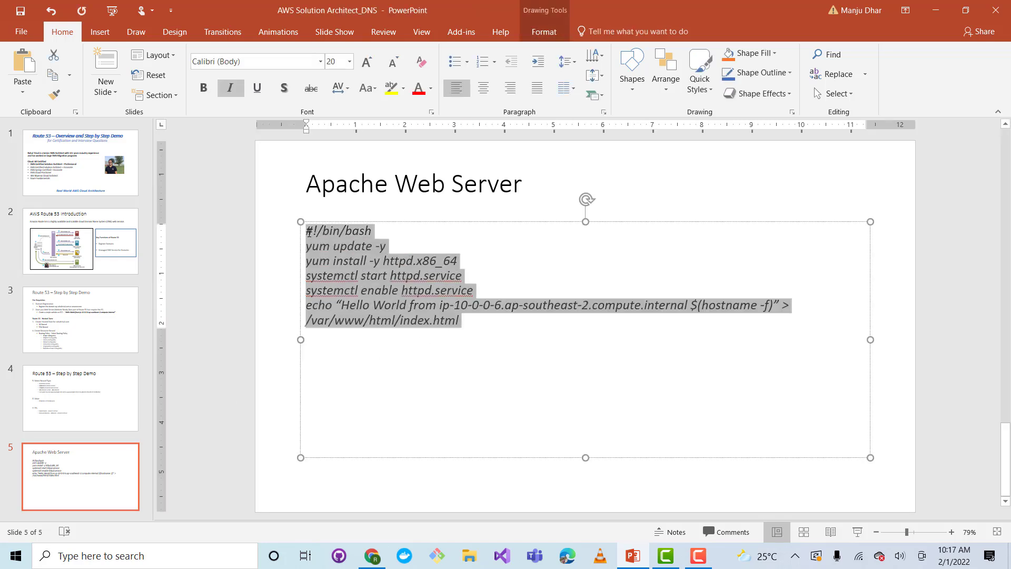
right_click(365, 292)
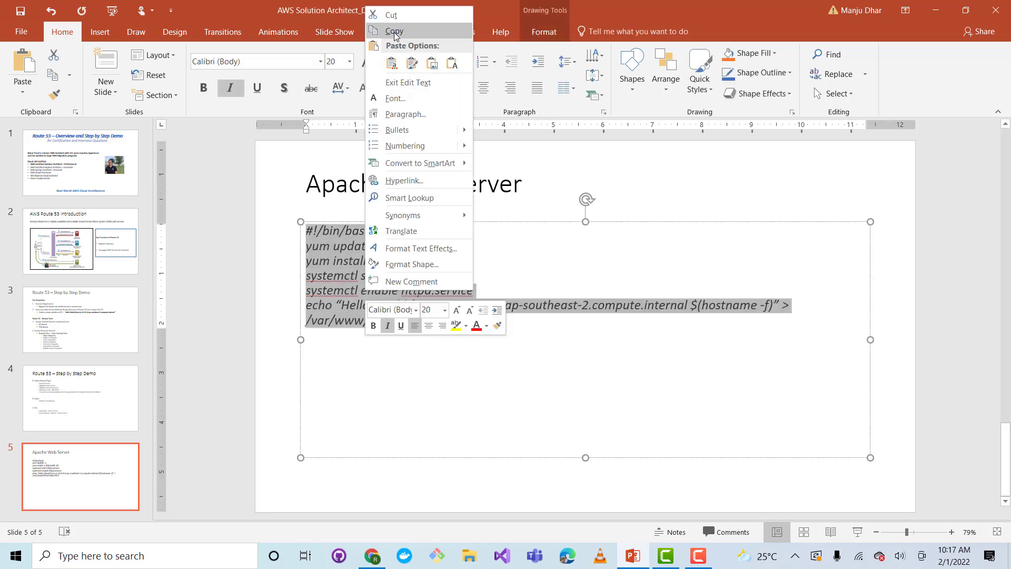
click(421, 32)
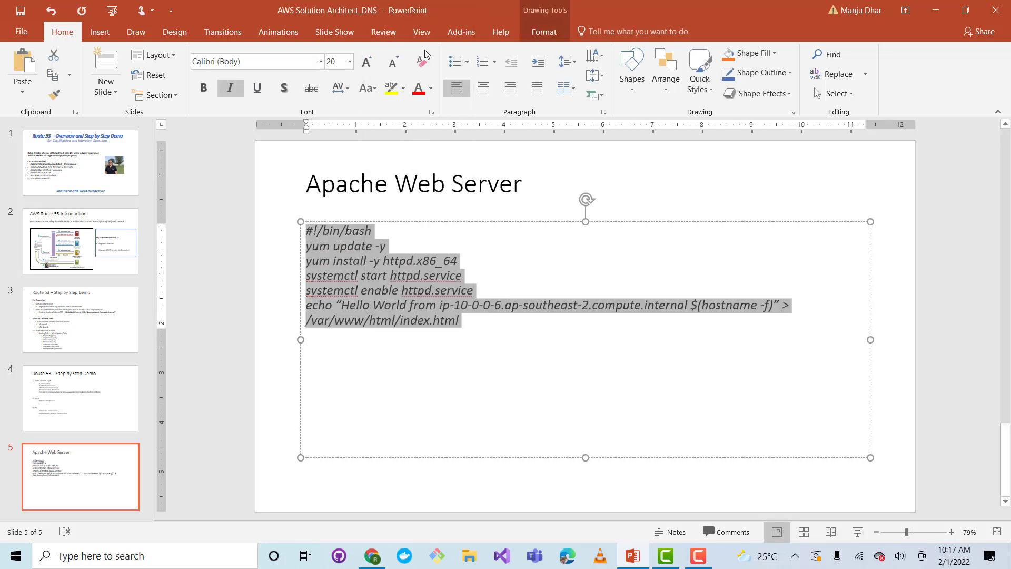
Return to the launch wizard in Chrome and paste the copied script as the instance's user data
click(935, 10)
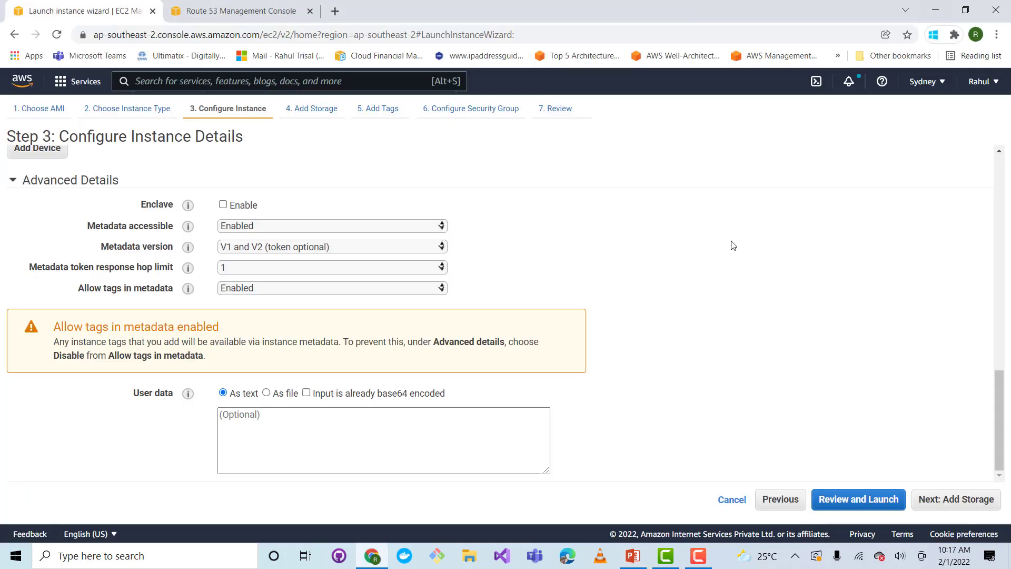
right_click(294, 426)
click(338, 326)
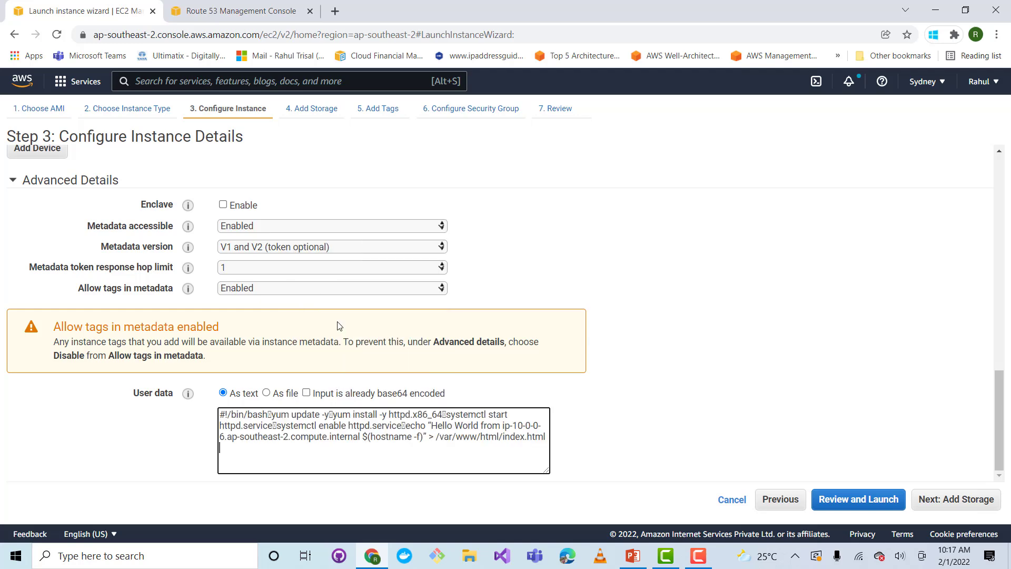
Accept the default storage, add no tags, and continue to the security group configuration
click(953, 503)
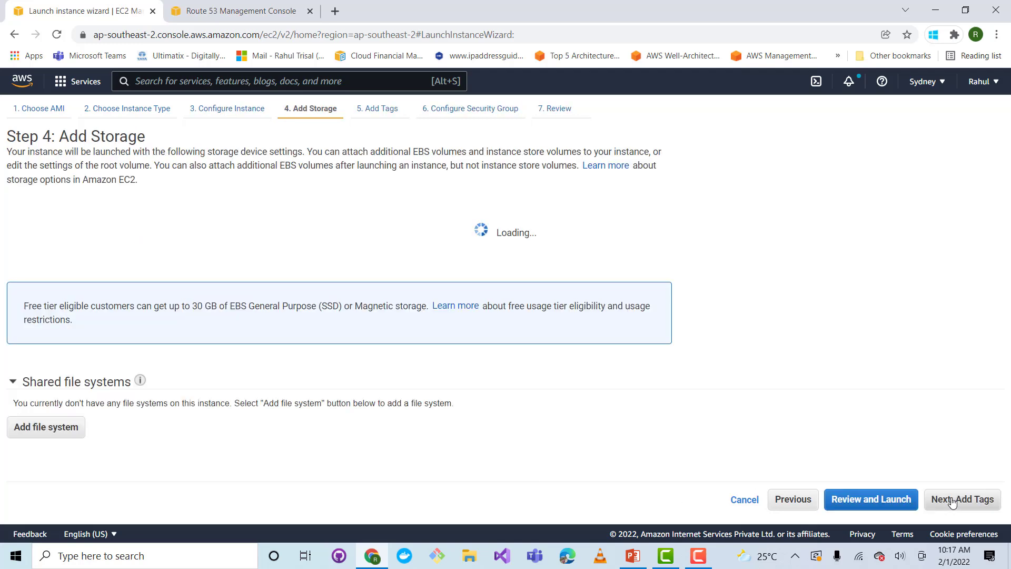
click(956, 502)
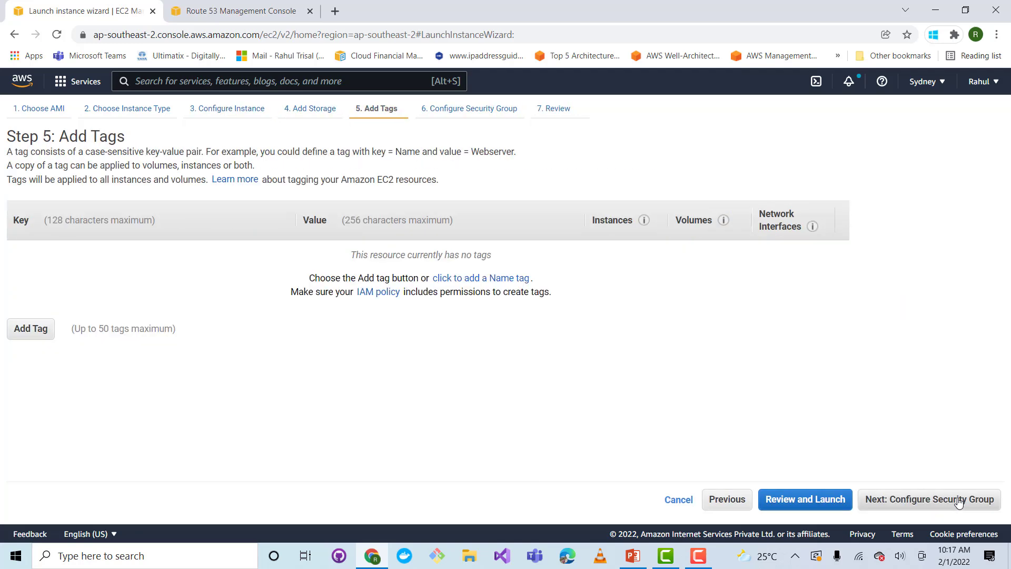
click(958, 501)
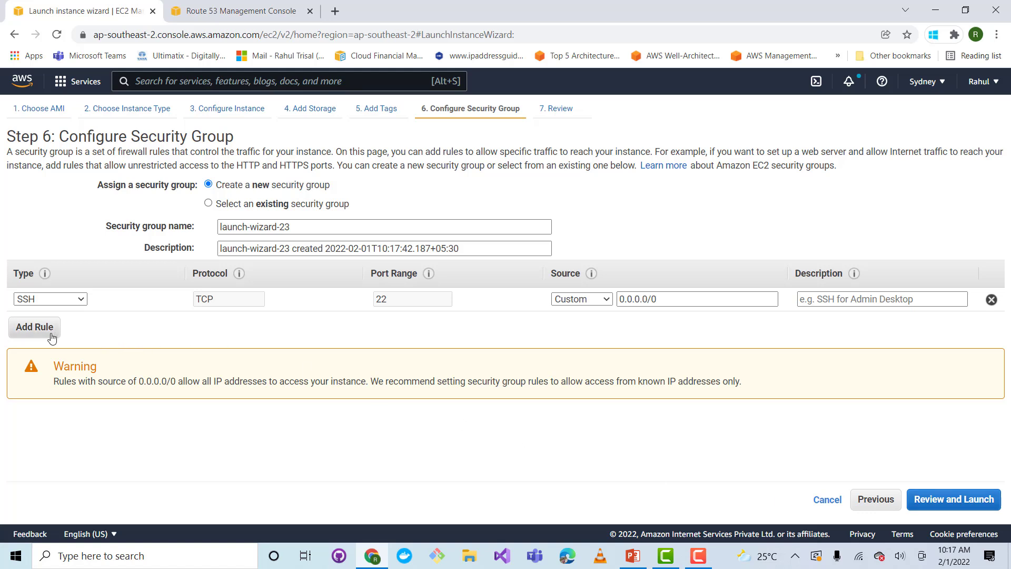
Add a second rule to the new security group allowing All traffic with the source set to Anywhere
click(51, 338)
click(47, 324)
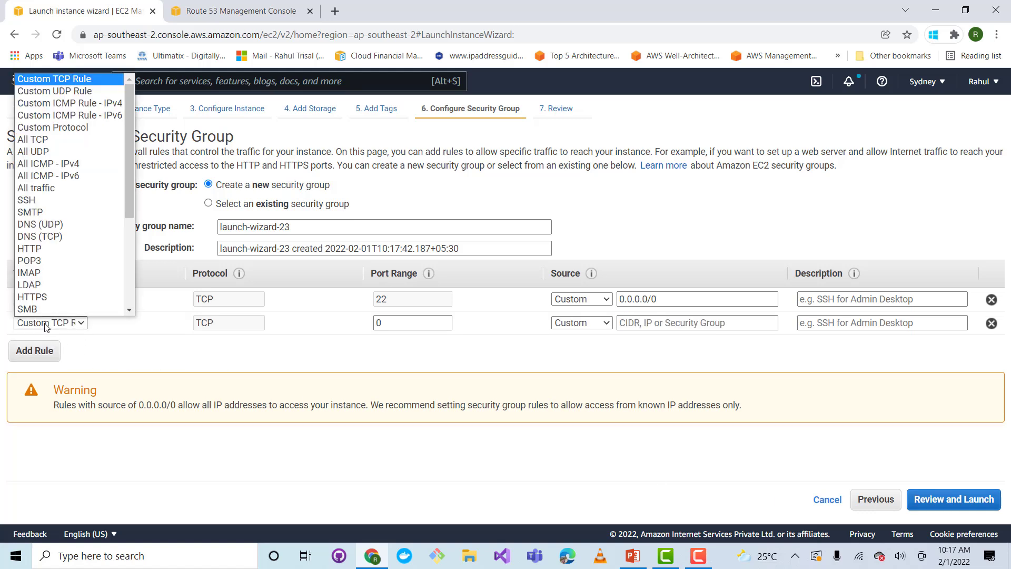
click(38, 188)
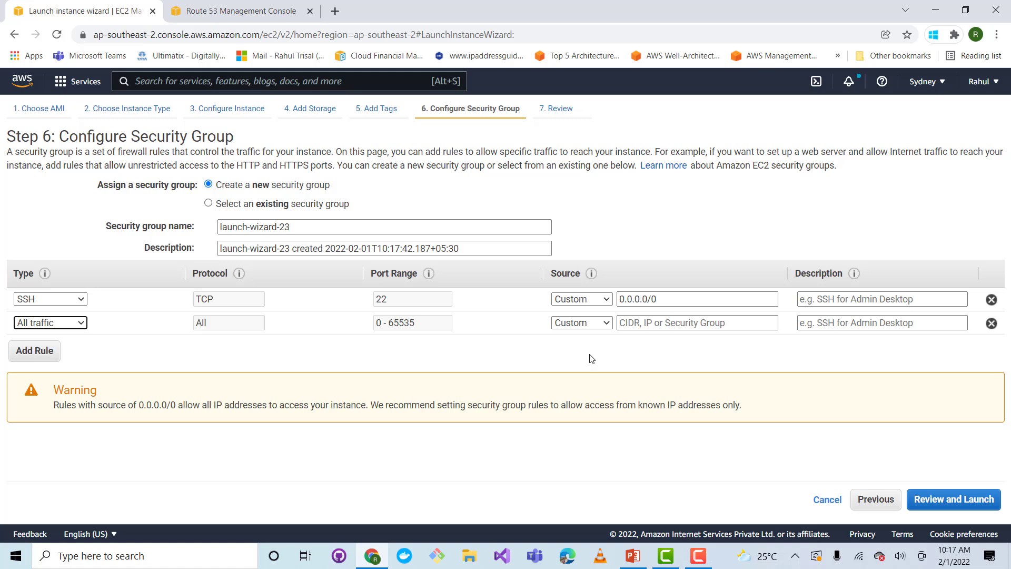
click(582, 323)
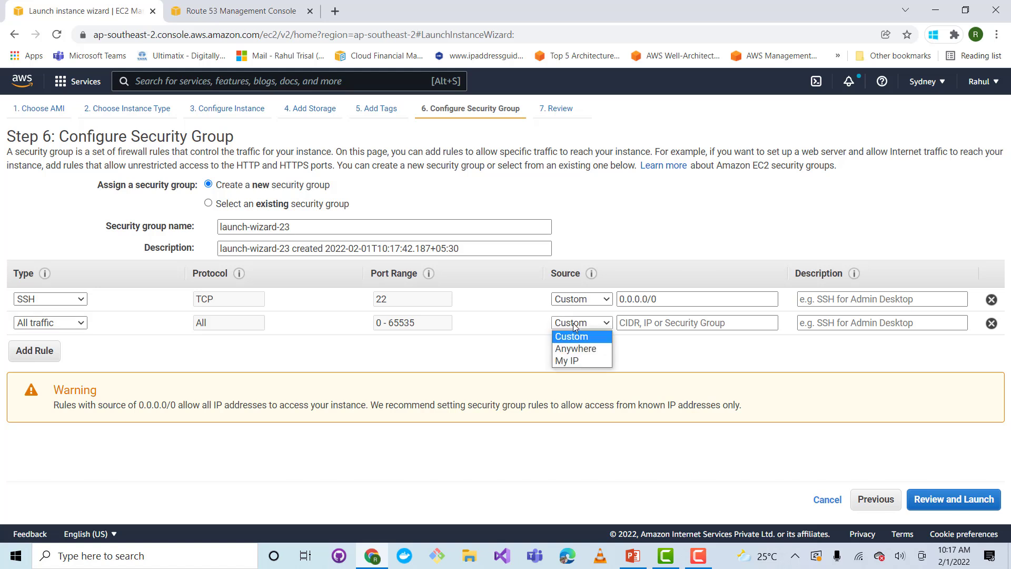
click(572, 349)
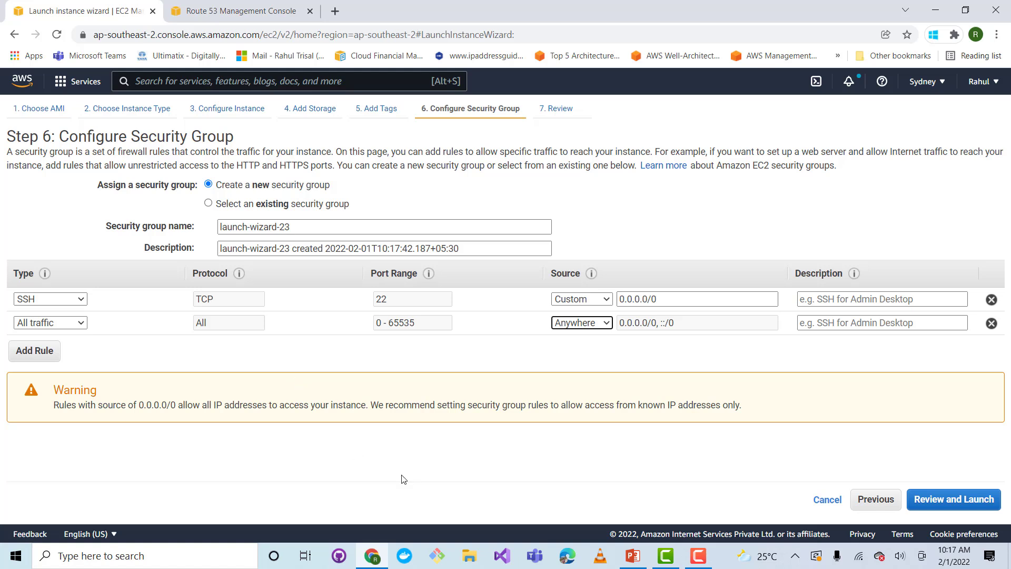
Review and launch the instance with the existing Test RSA key pair, acknowledging access to its private key file
click(968, 502)
click(978, 500)
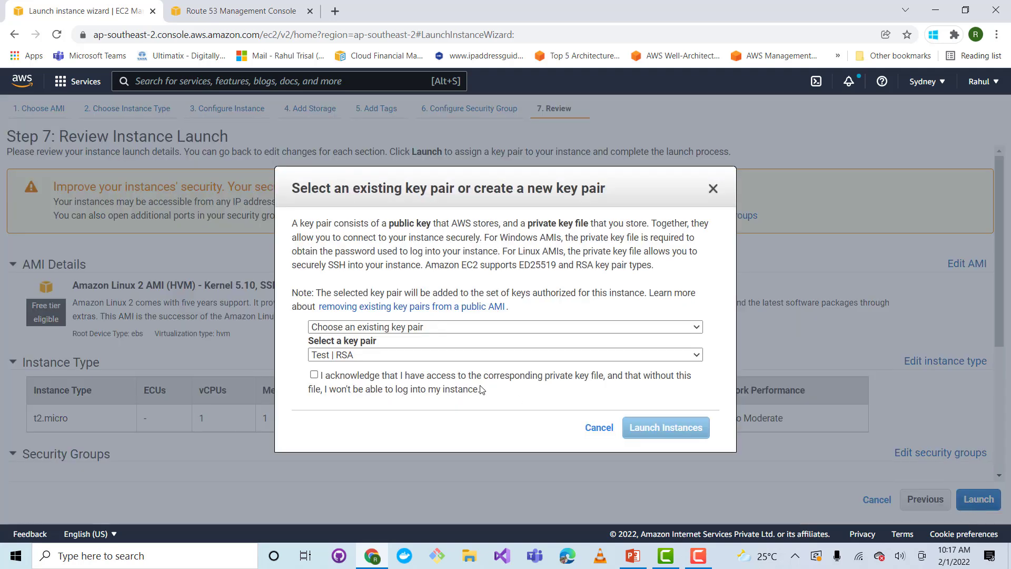
click(314, 375)
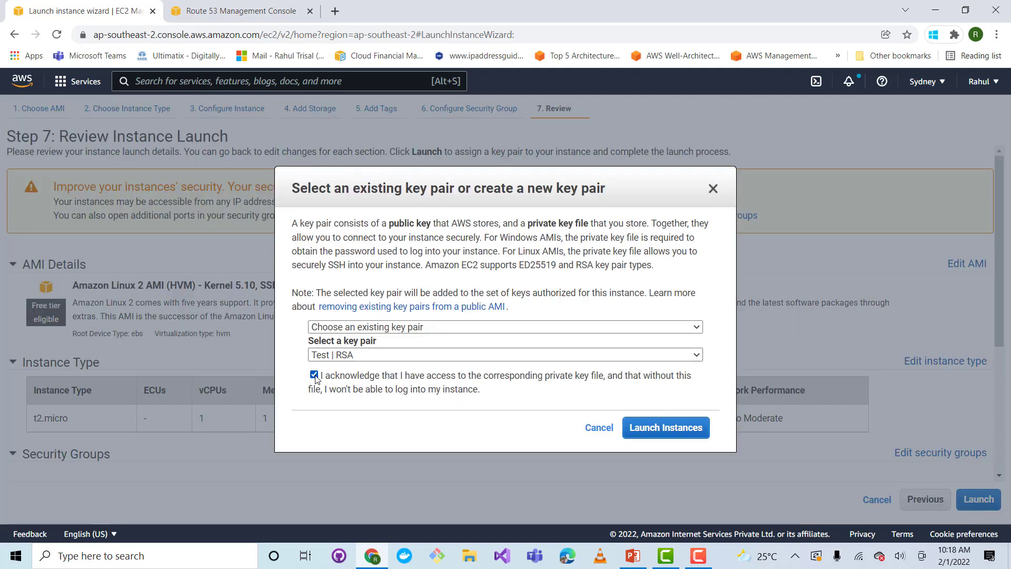
click(708, 424)
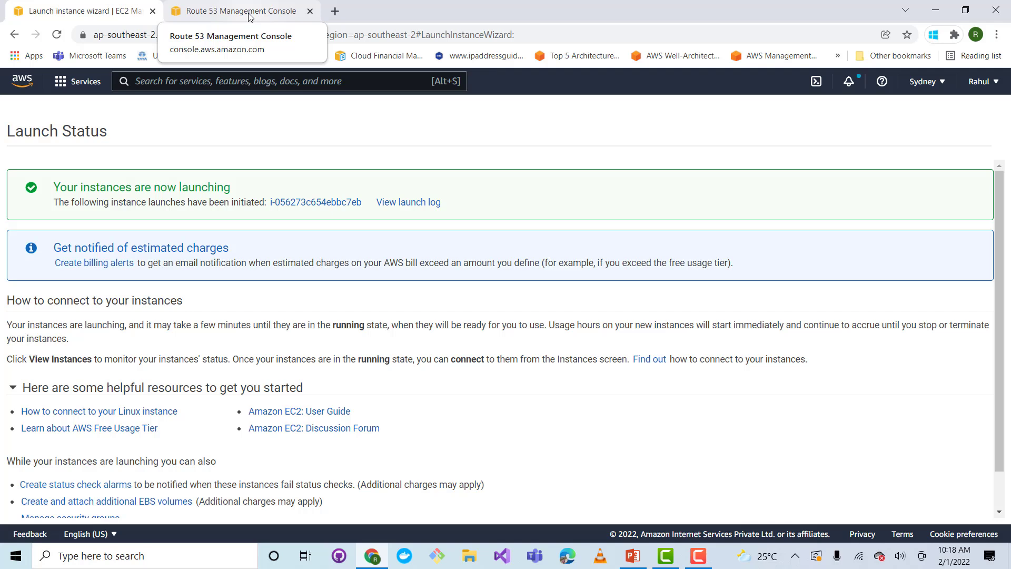
Bring up Route 53, check the hosted zone item on PowerPoint slide 3 by highlighting it, and return to Chrome
click(249, 14)
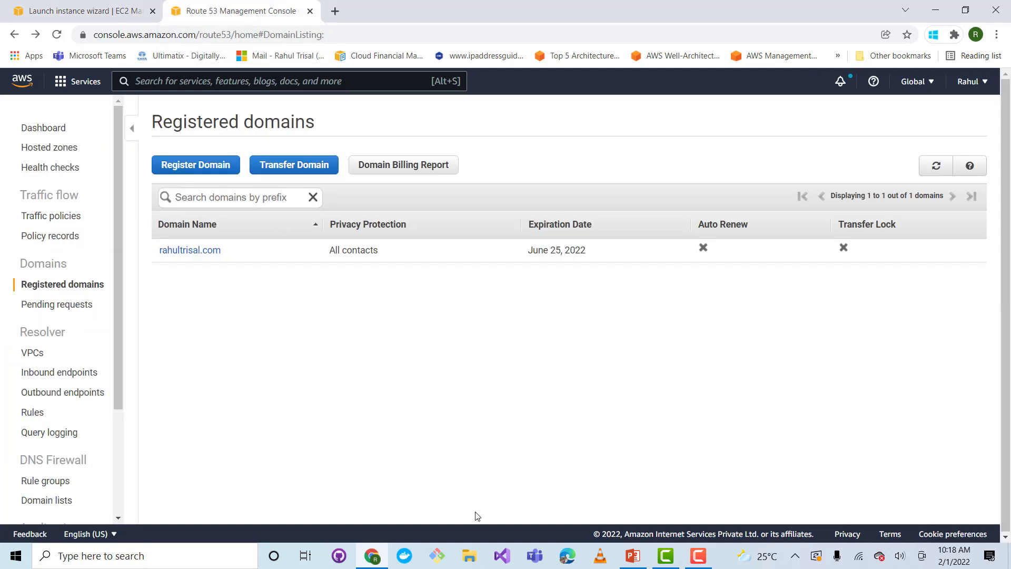
click(639, 558)
click(80, 319)
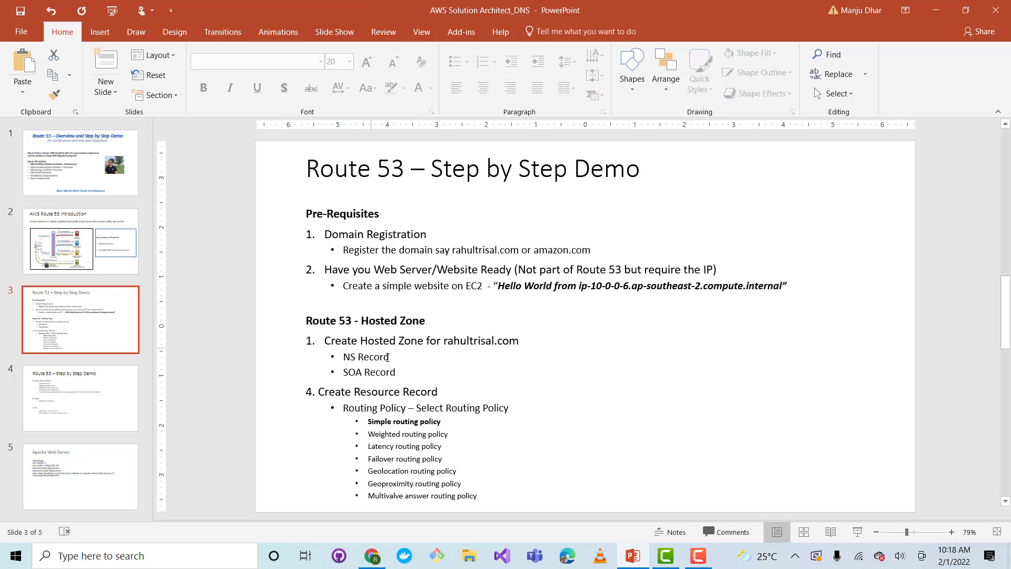
drag(525, 341, 324, 341)
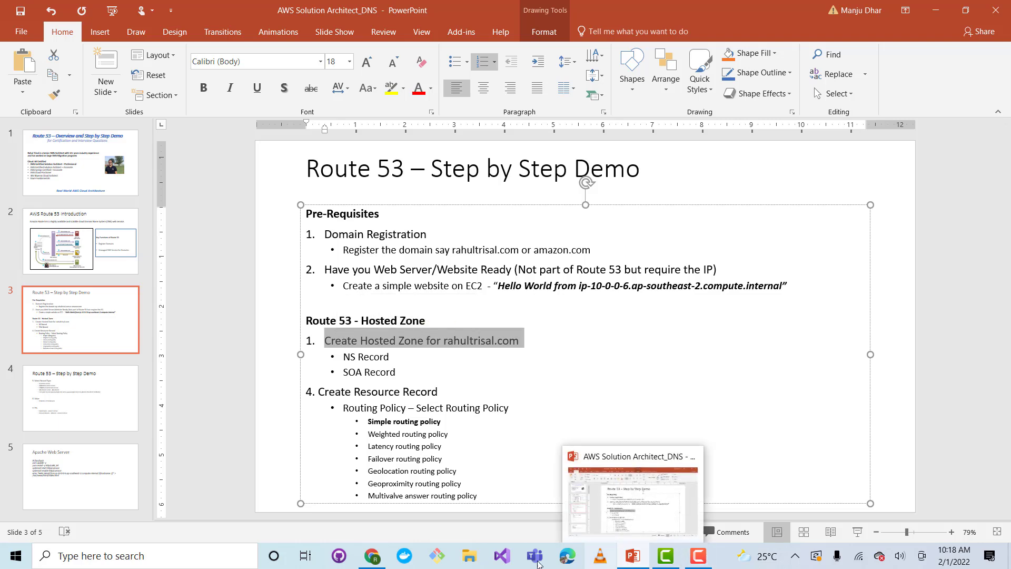
click(372, 556)
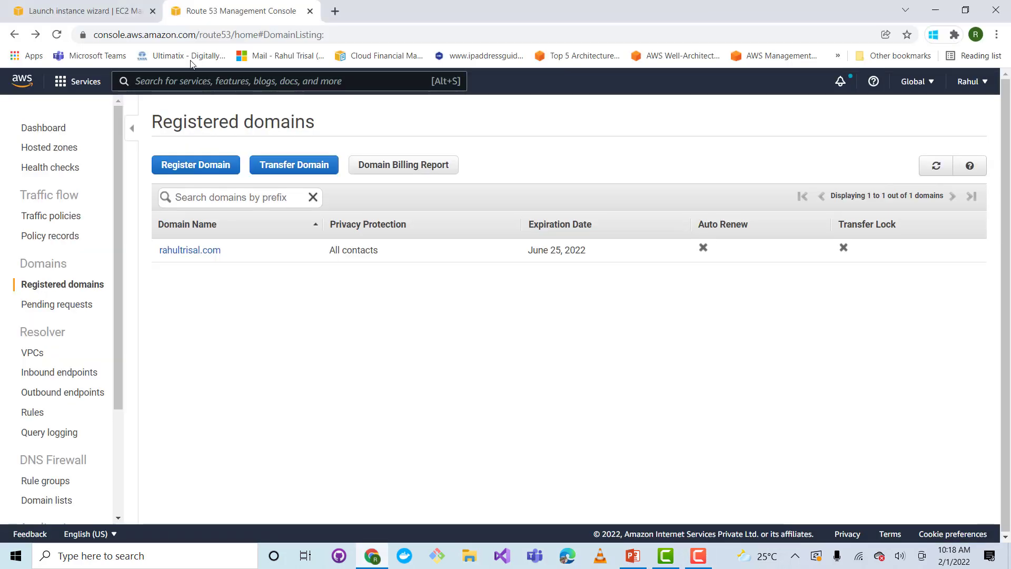
Create a public hosted zone in Route 53 for the registered .com domain, without a description or tags
click(51, 150)
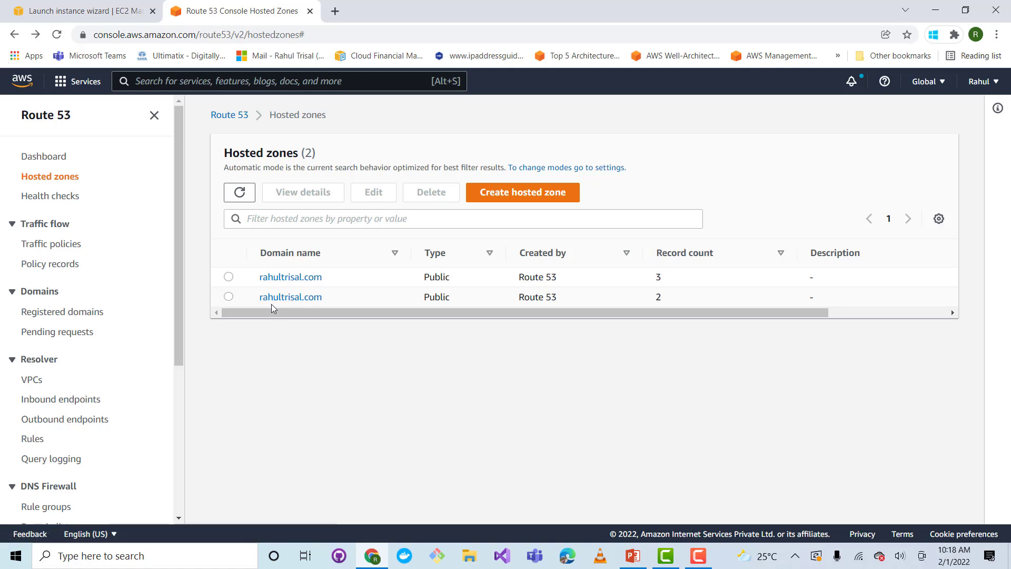
click(525, 196)
click(294, 277)
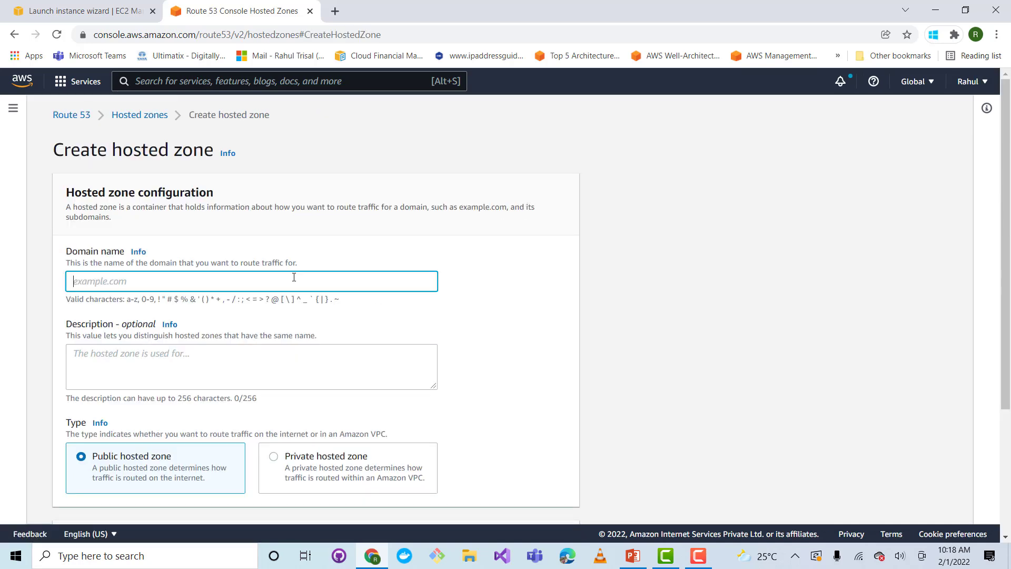
text(rahultrisal.com)
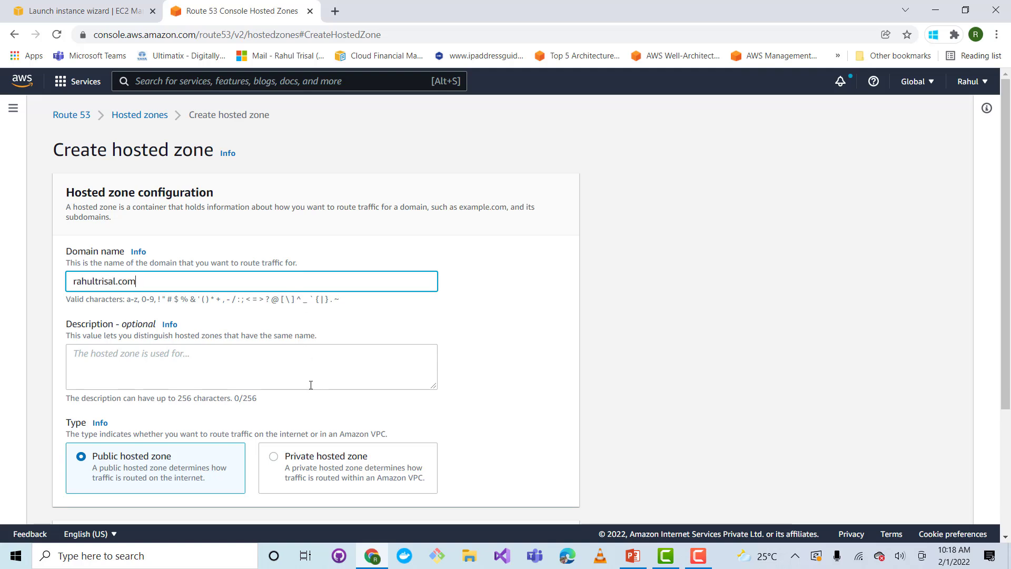
scroll(311, 385, down, 3)
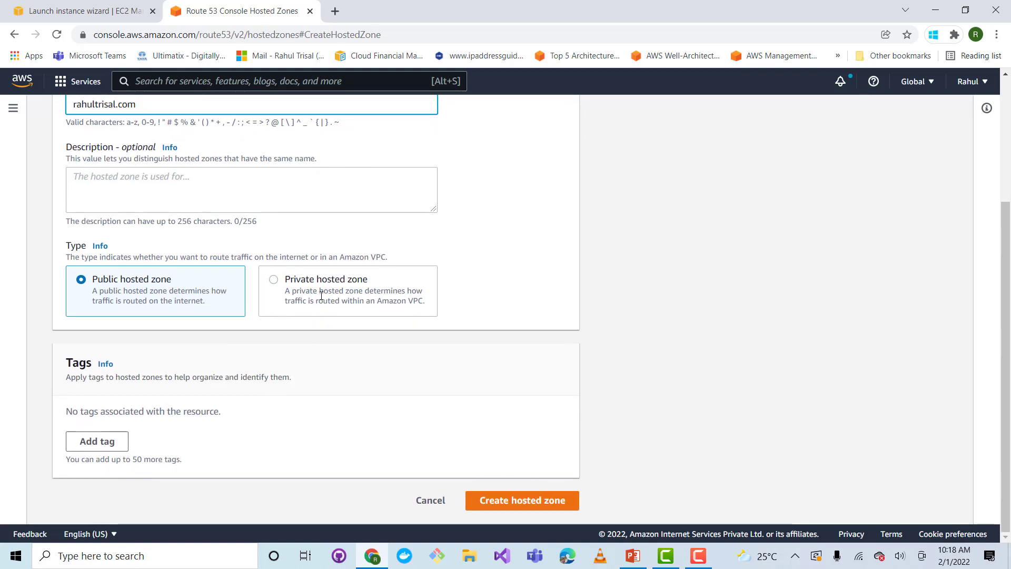
drag(290, 293, 423, 304)
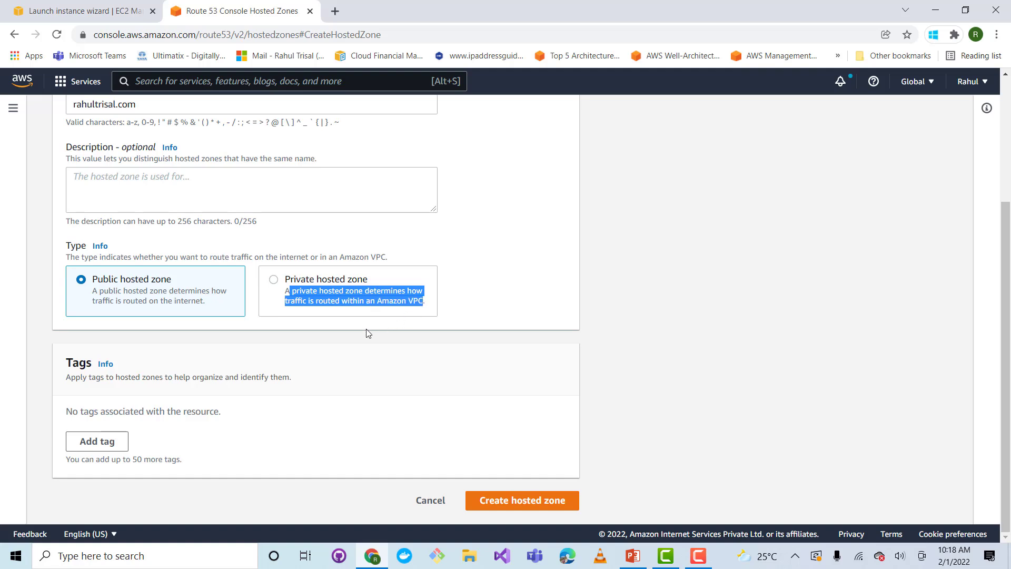
click(540, 504)
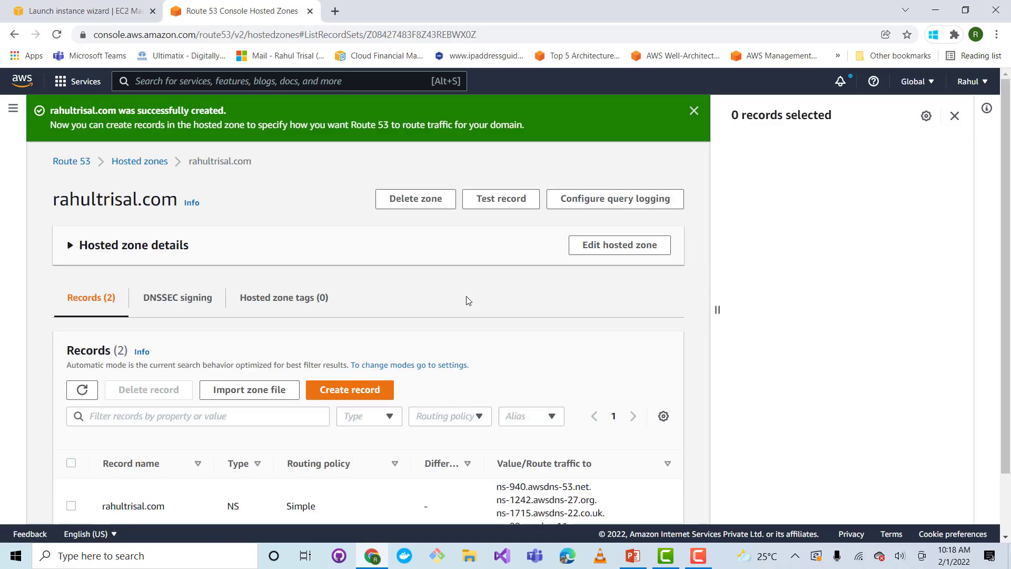
Dismiss the notification and examine the new hosted zone's NS and SOA record types and their name server values
scroll(400, 299, down, 2)
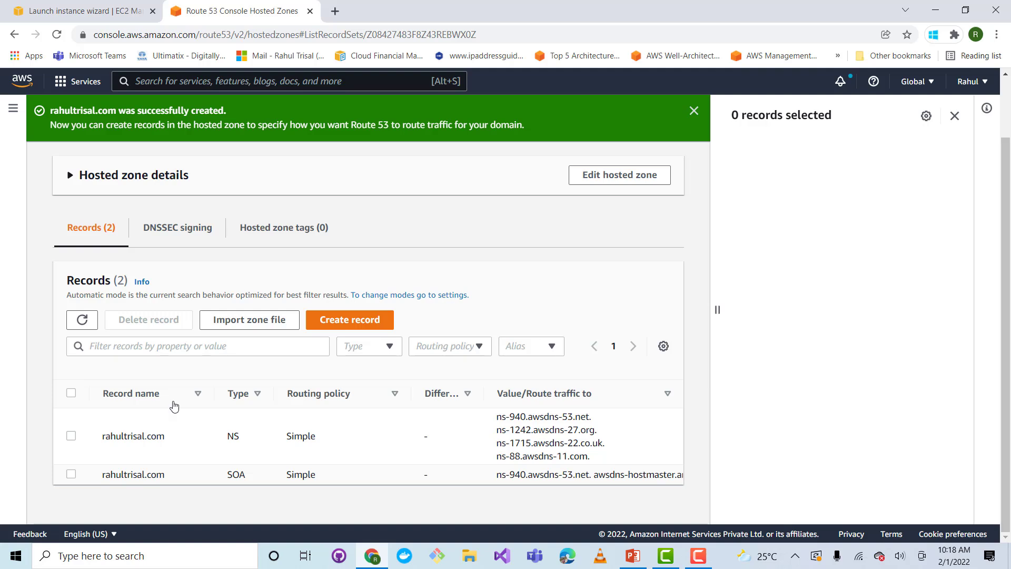
click(694, 112)
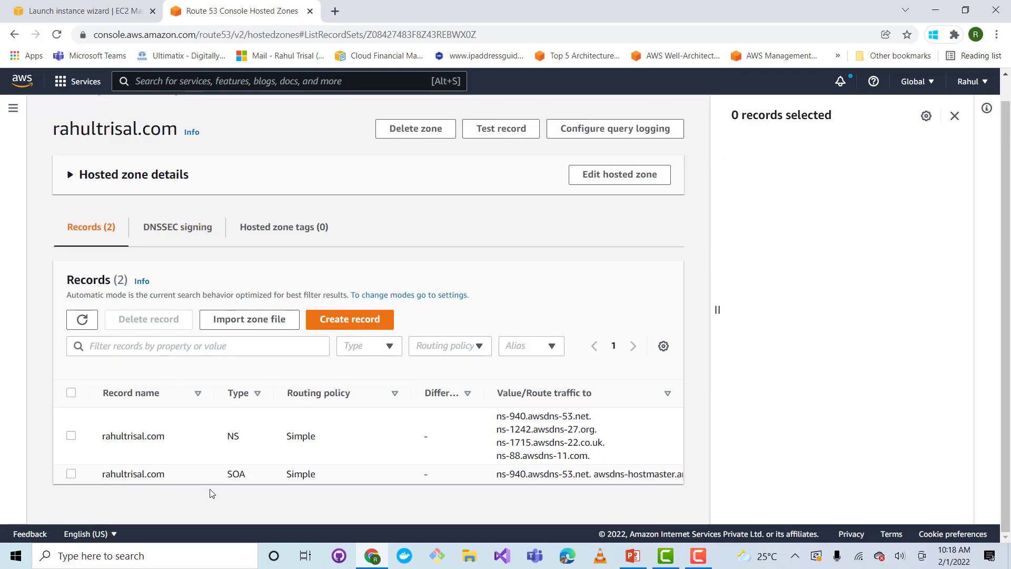
double_click(233, 437)
drag(496, 417, 597, 460)
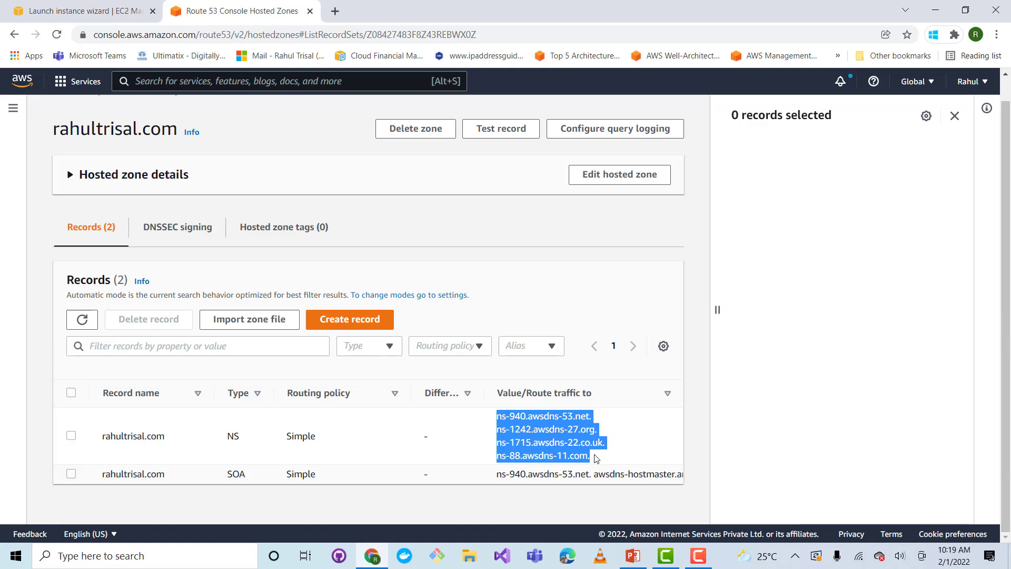
click(598, 459)
drag(599, 459, 498, 417)
click(223, 477)
drag(222, 477, 249, 479)
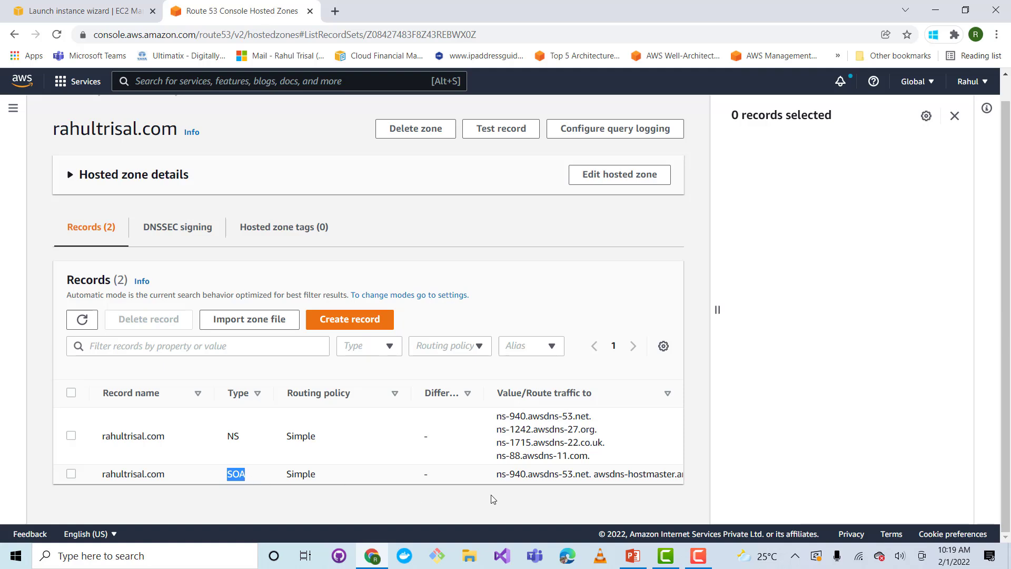
drag(494, 482, 672, 480)
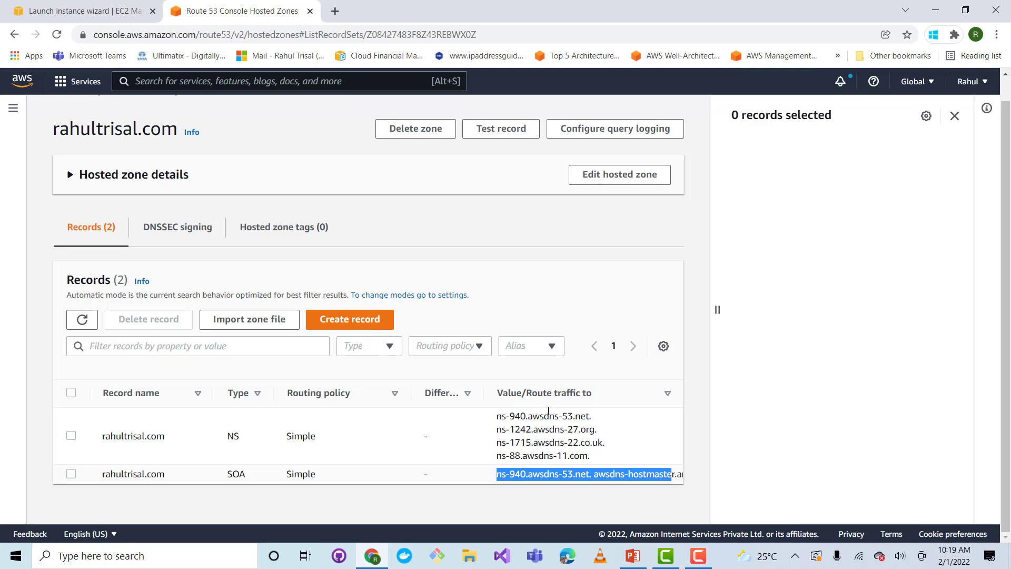
Switch to PowerPoint and highlight the hosted zone, Create Resource Record and Routing Policy items on slide 3
click(633, 556)
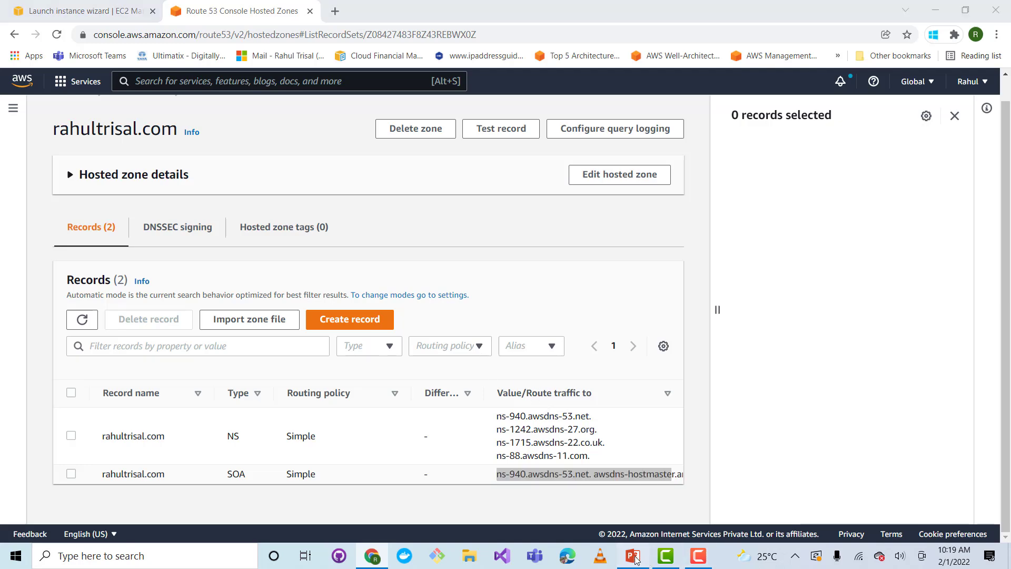
click(408, 360)
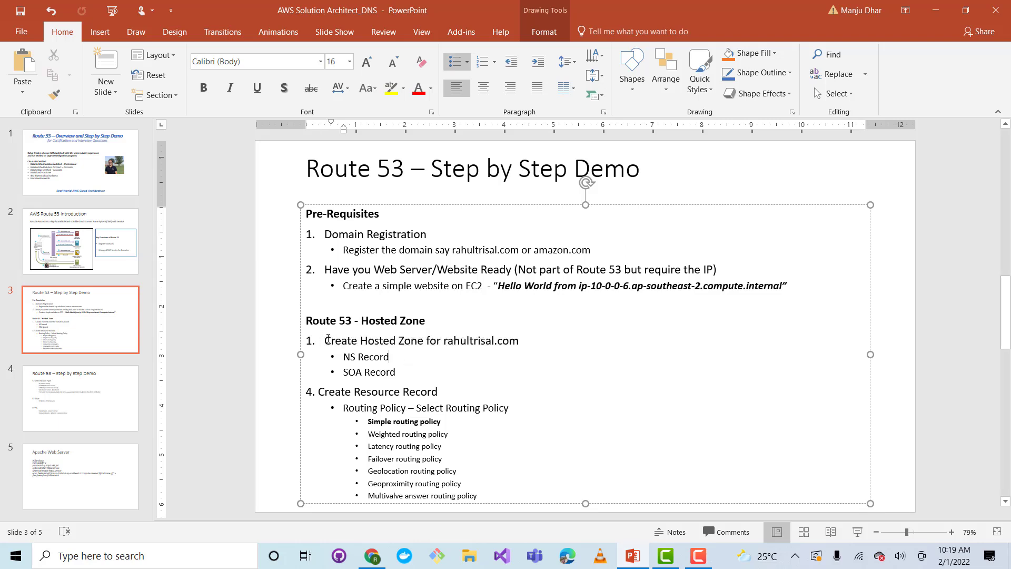
drag(328, 339, 407, 368)
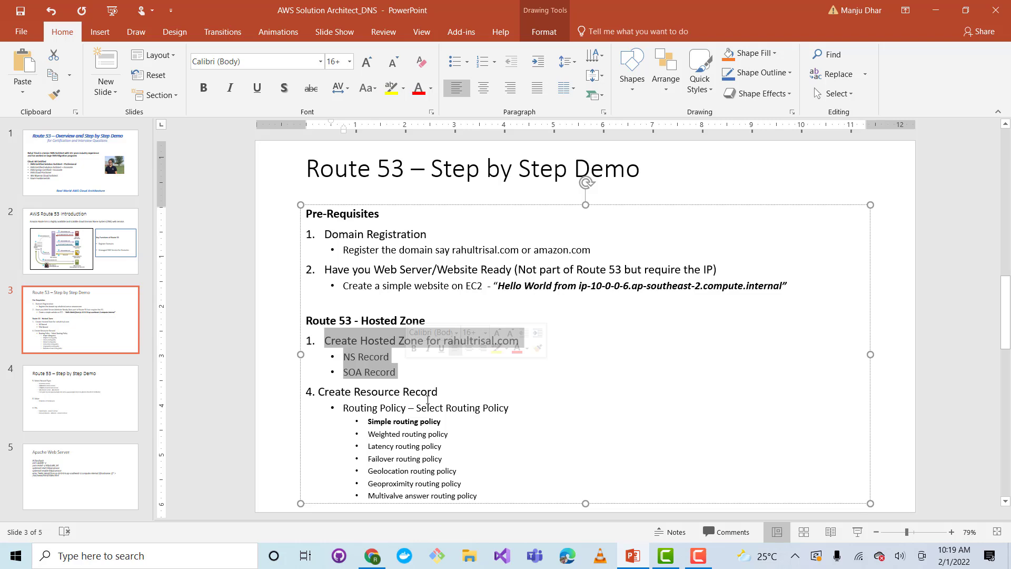
drag(320, 393, 426, 396)
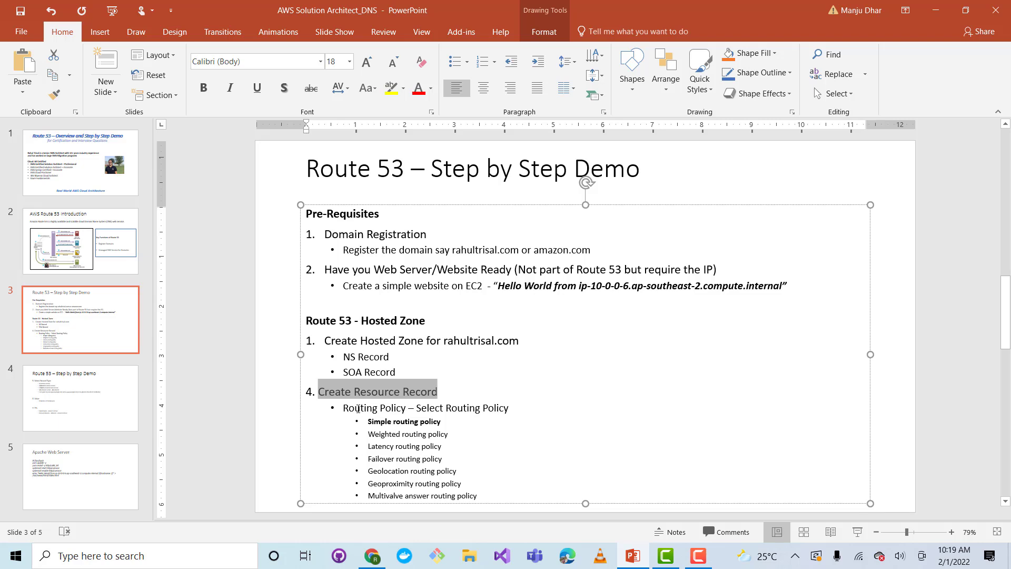
drag(359, 408, 510, 410)
Review the Select Record Type and Value items on slide 4, highlighting each, and return to slide 3
click(109, 481)
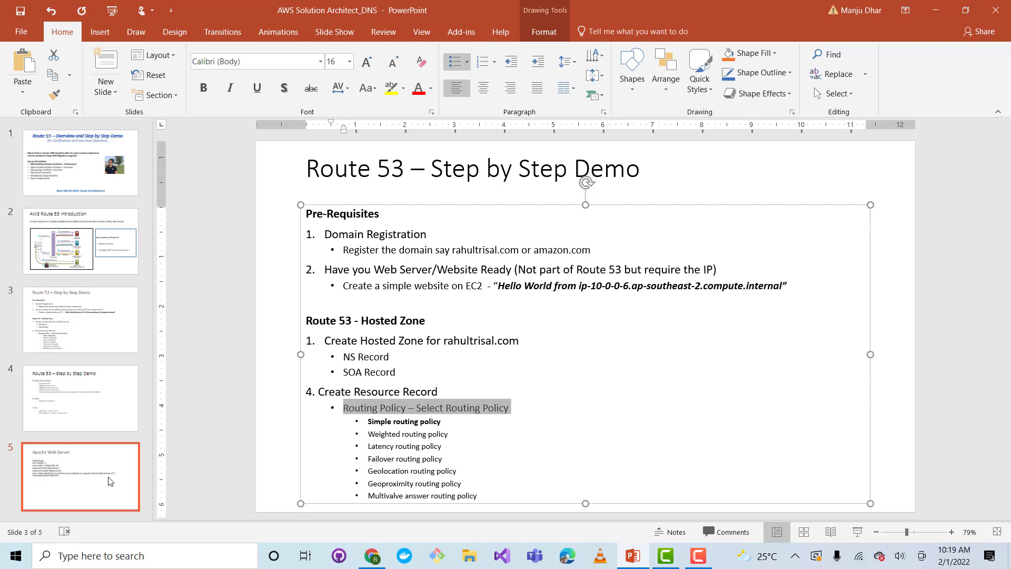
click(109, 416)
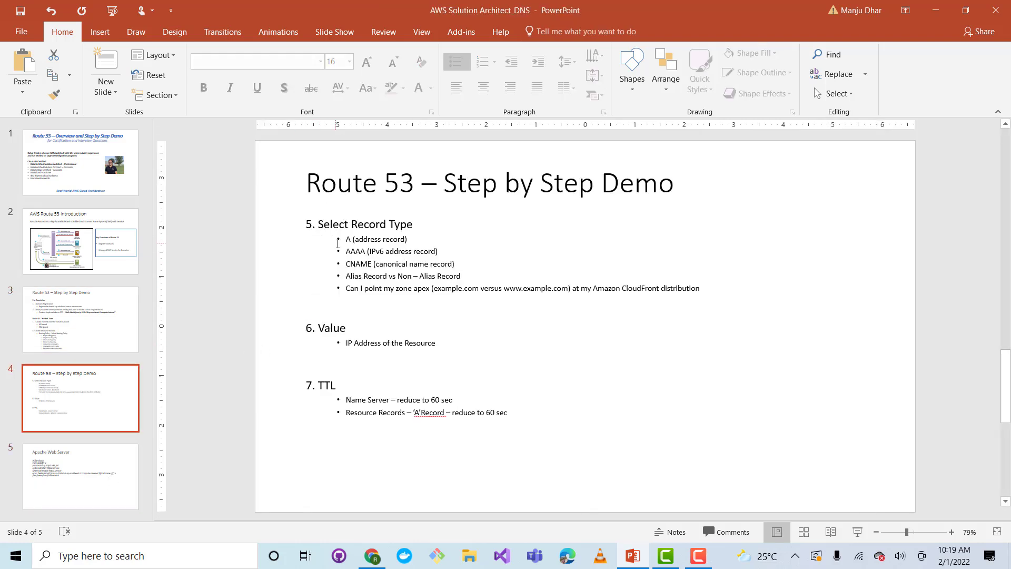
drag(319, 223, 405, 226)
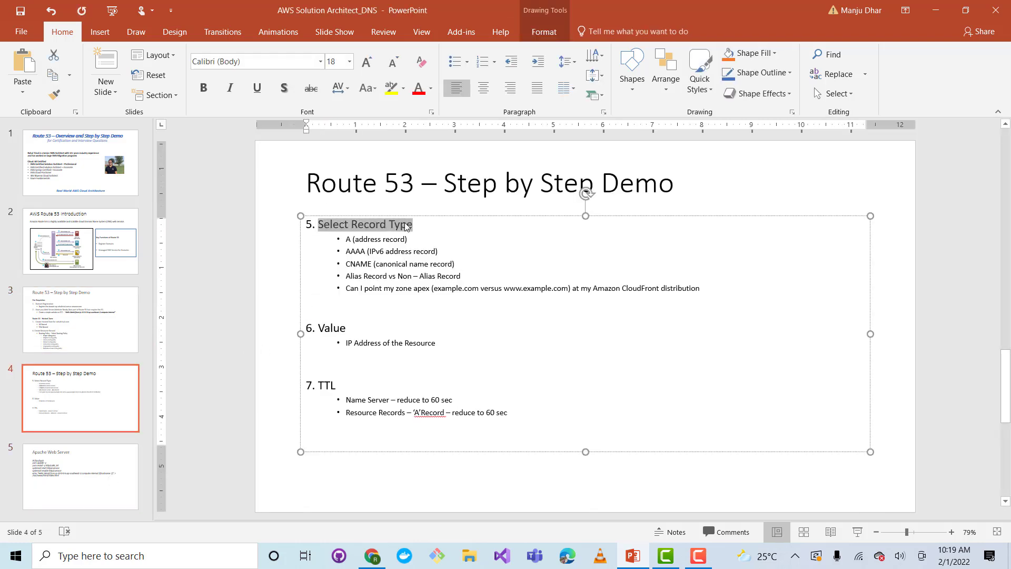
drag(319, 328, 346, 328)
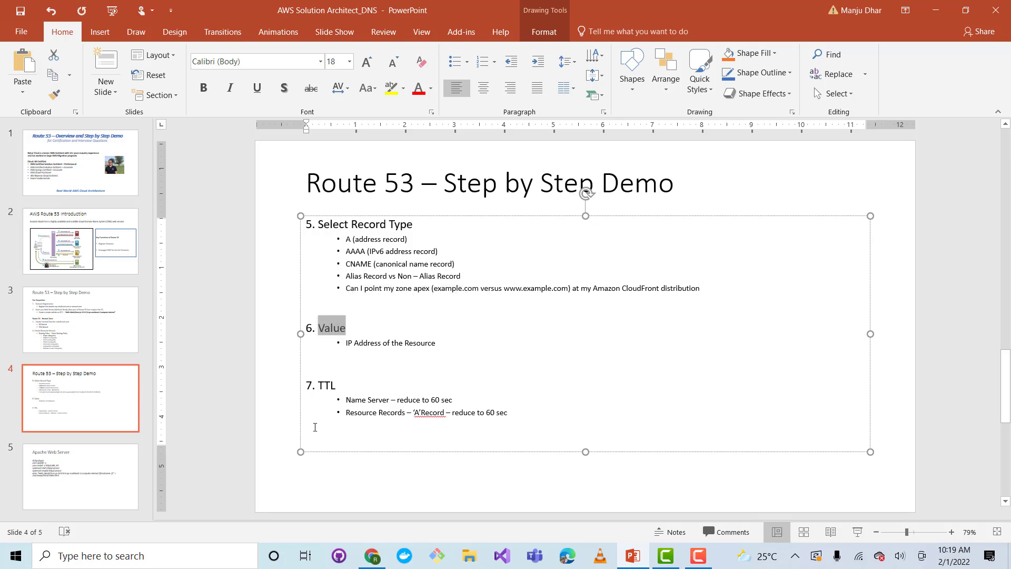
click(108, 322)
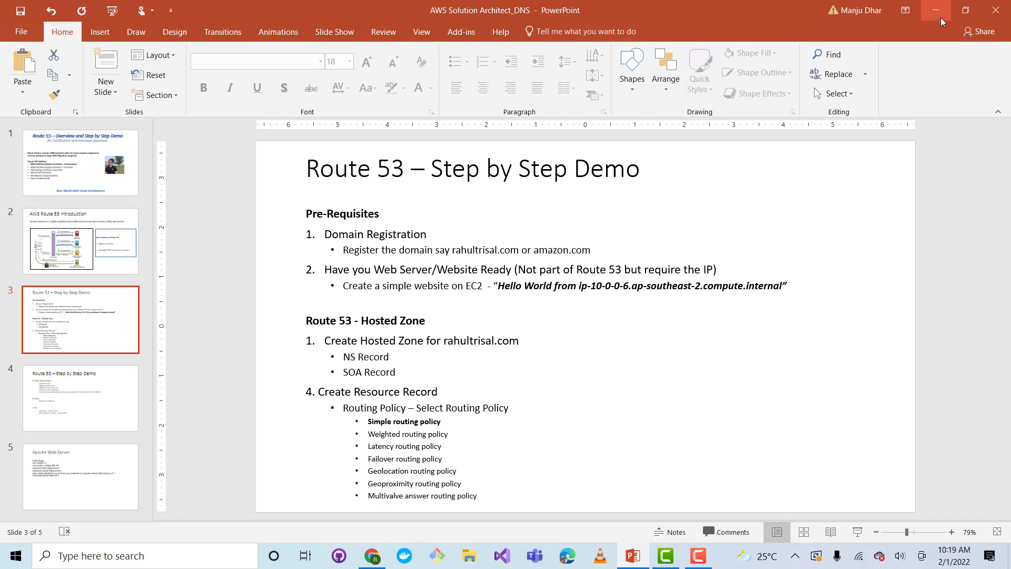
Switch back to Chrome and open the newly launched instance in the EC2 instances list from its launch status page
key(alt+Tab)
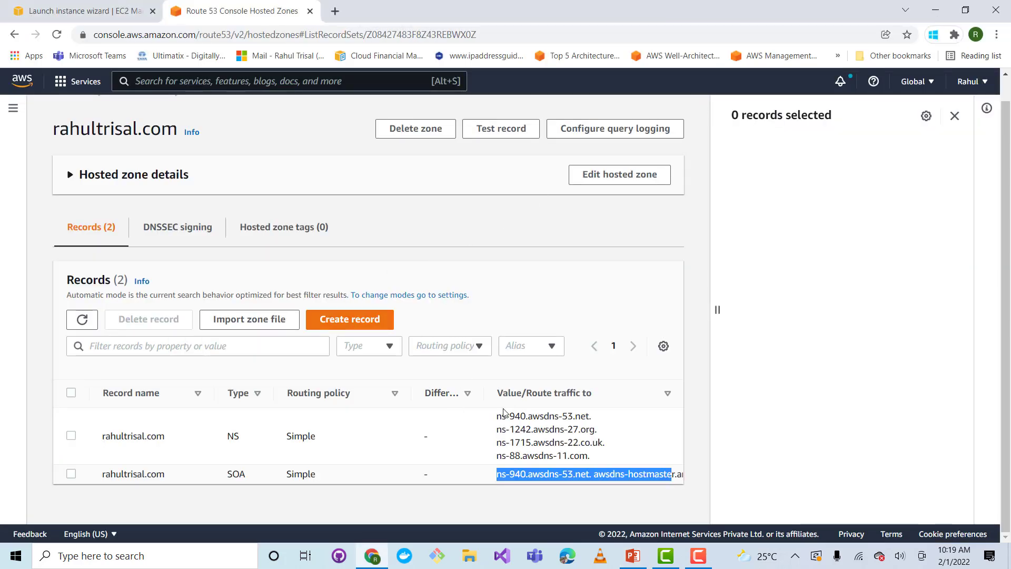
click(583, 286)
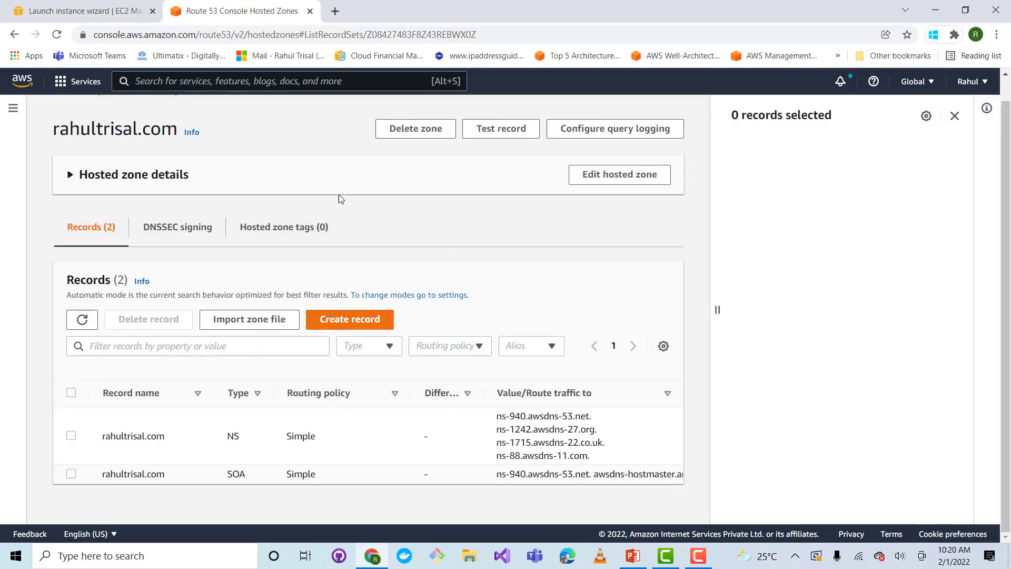
click(67, 11)
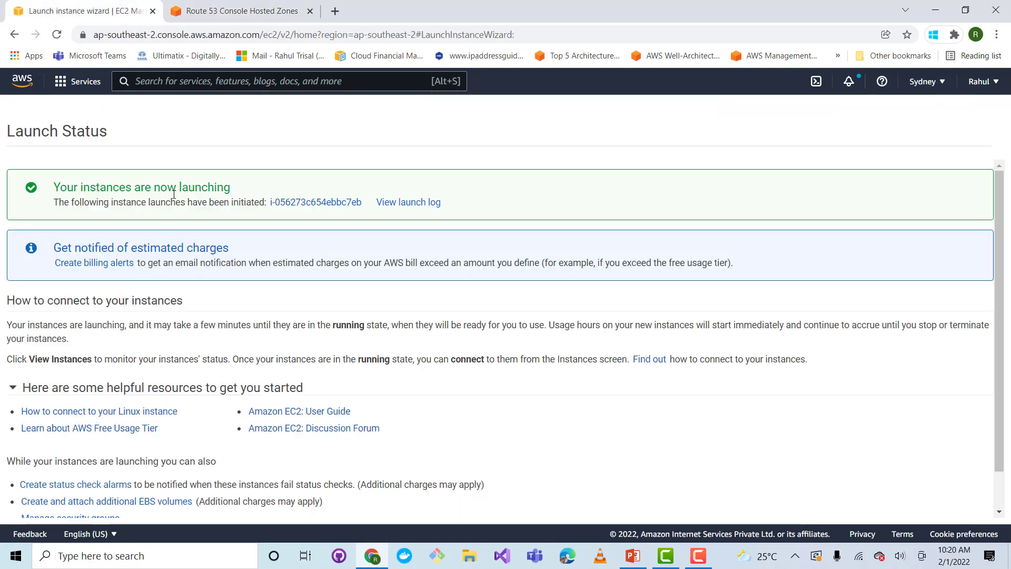
click(289, 202)
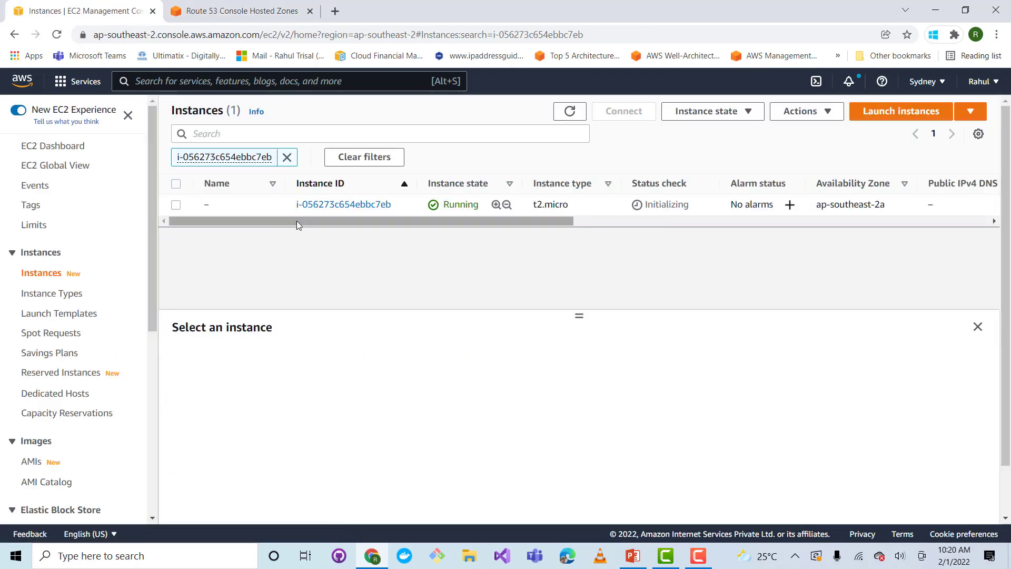
Clear the instance ID filter, open the running instance that passed its status checks, and copy its public IPv4 address
click(287, 157)
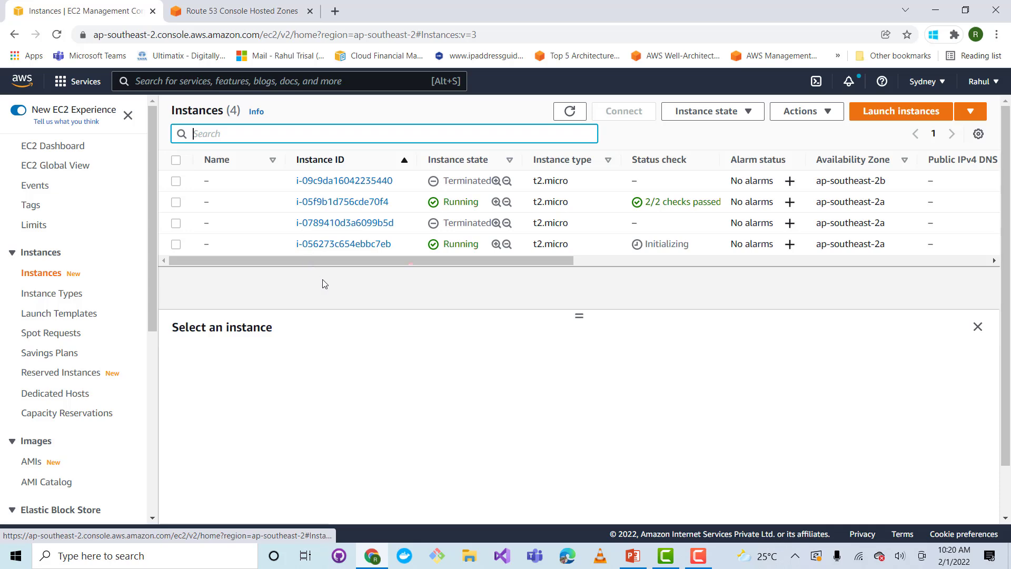
click(367, 204)
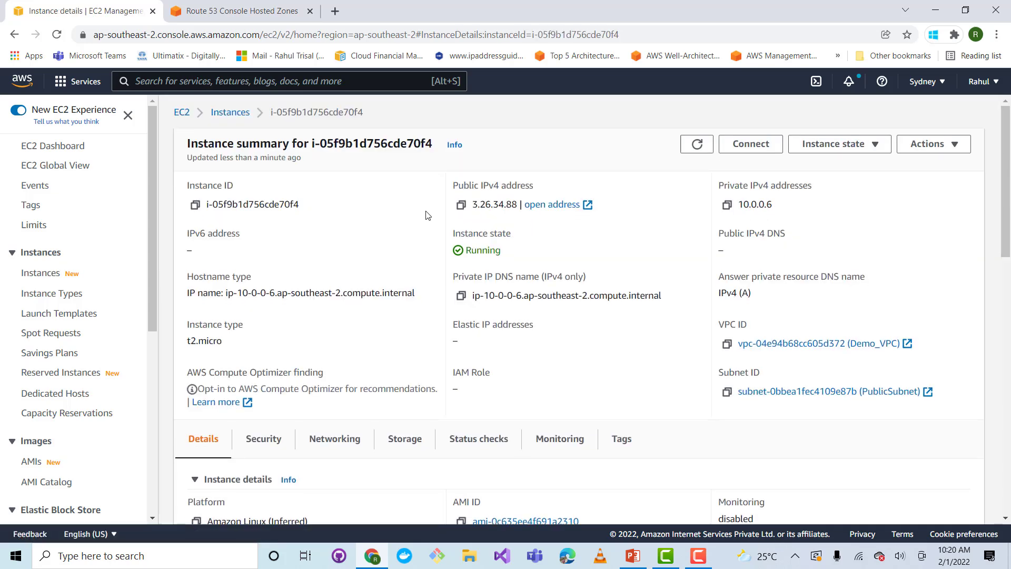
click(461, 204)
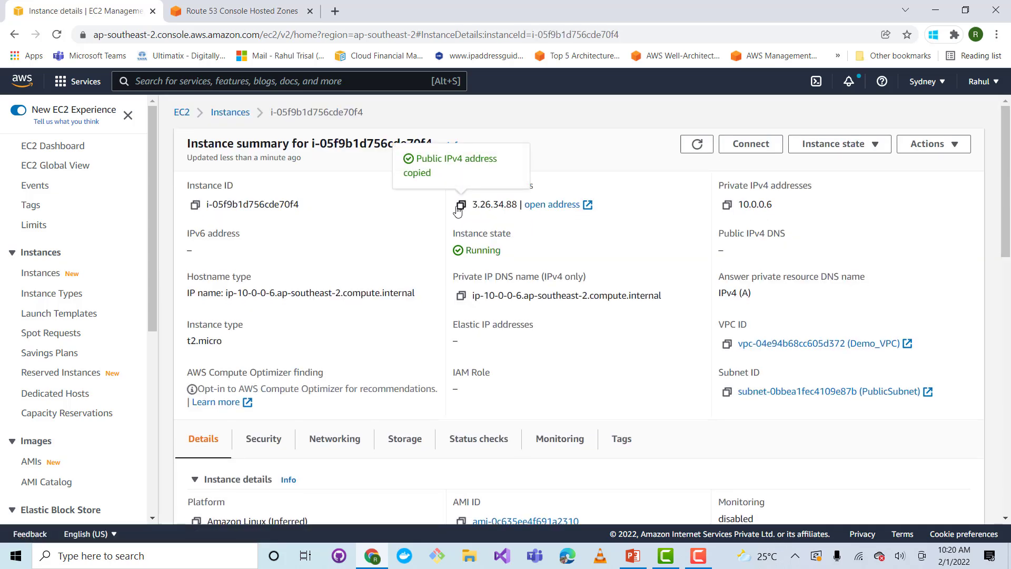
click(335, 11)
click(340, 34)
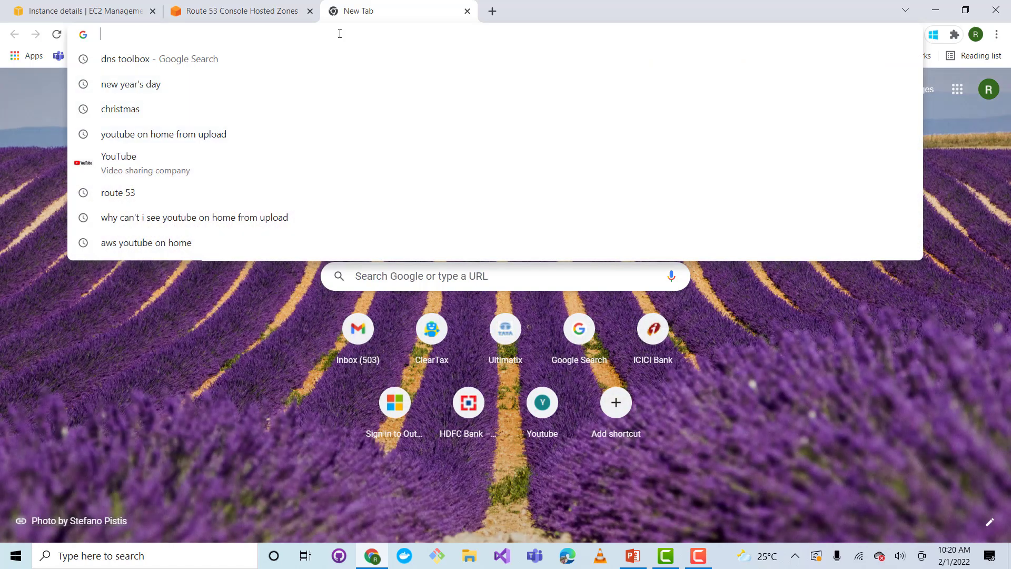
text(http)
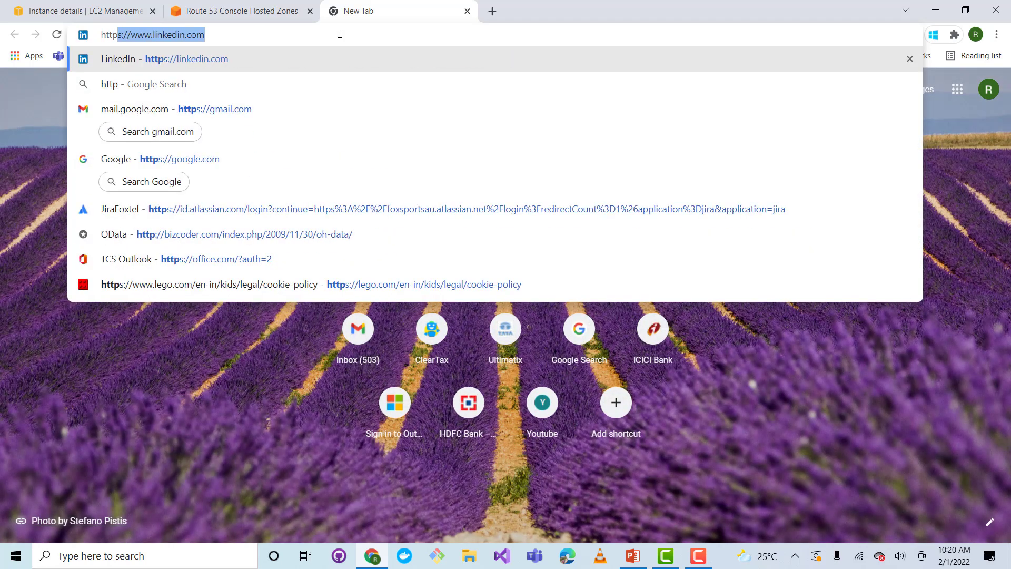
text(://3.26.34.88)
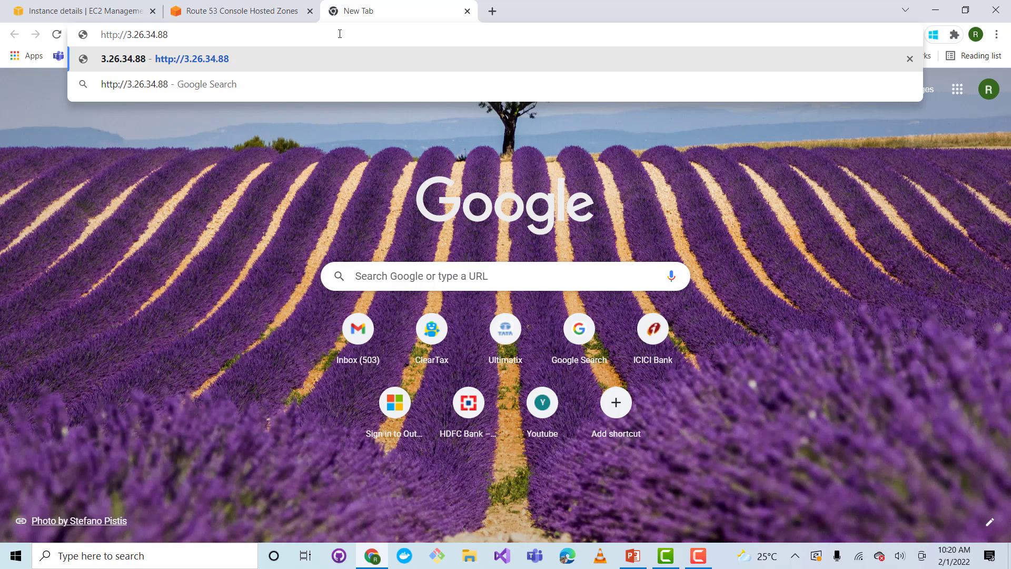
key(Return)
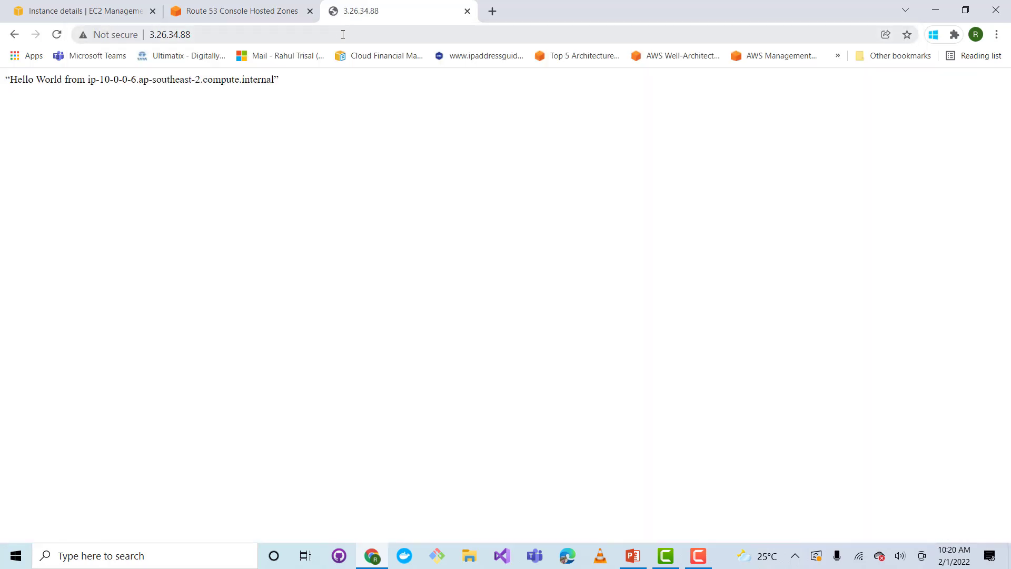
drag(290, 90, 6, 83)
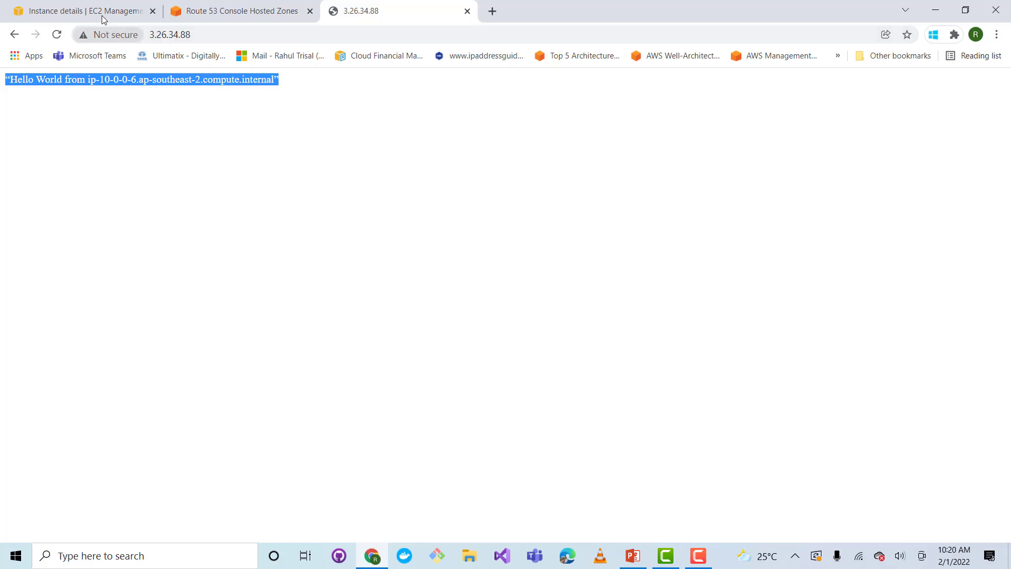
Return to the Route 53 hosted zone, start a new record, and proceed with Simple routing after comparing the routing policies
click(205, 14)
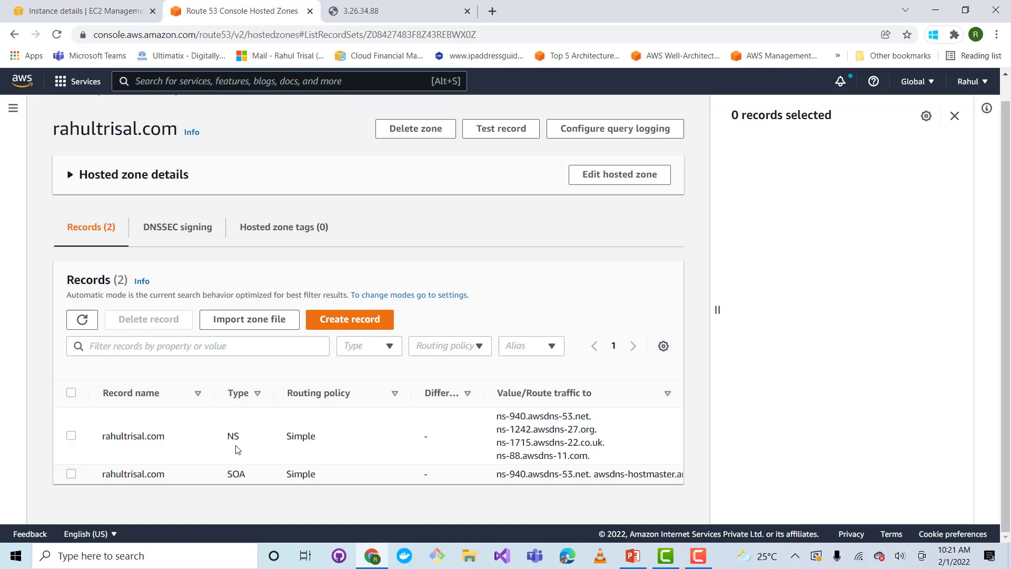
click(350, 321)
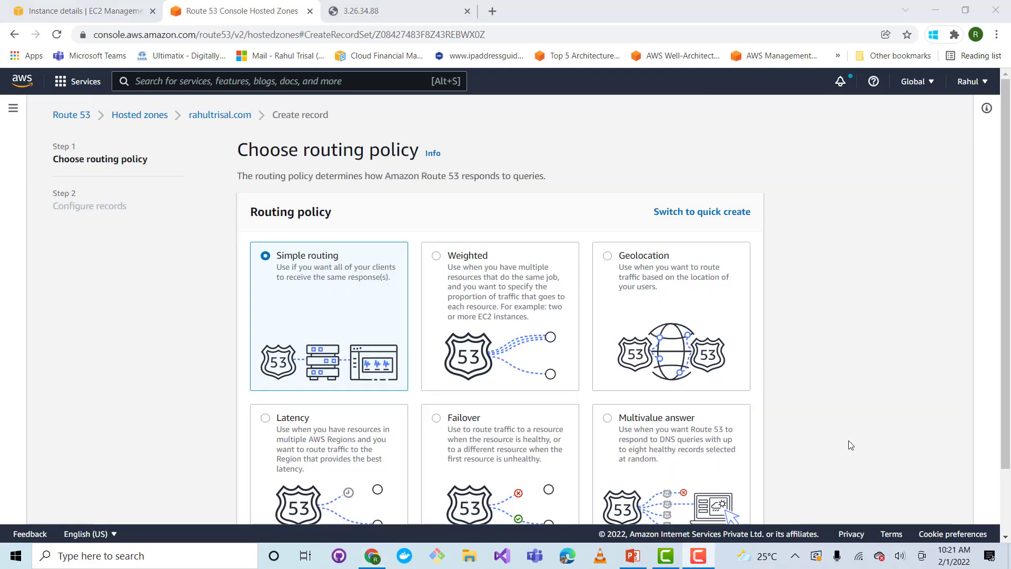
scroll(513, 253, down, 2)
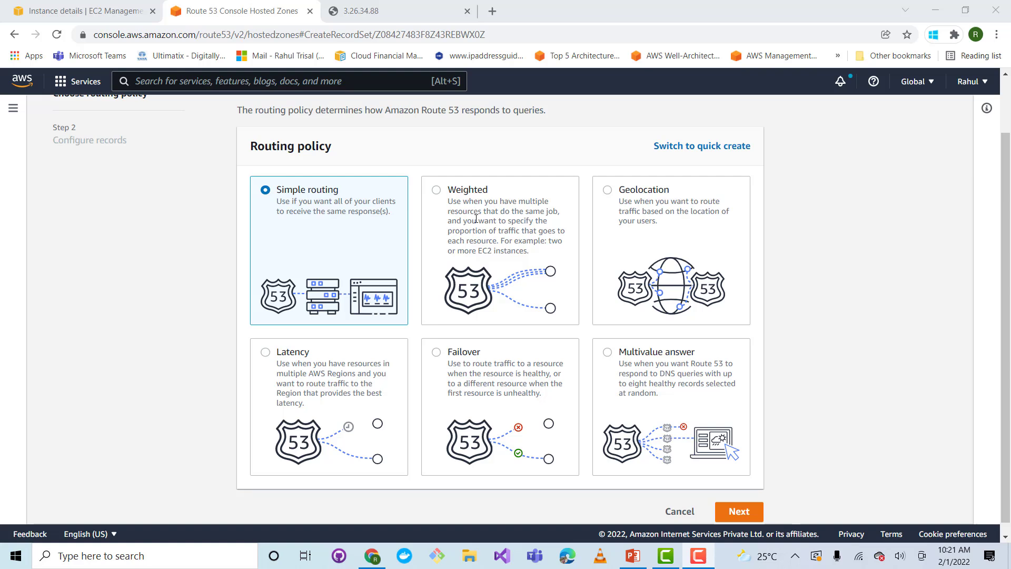
click(436, 191)
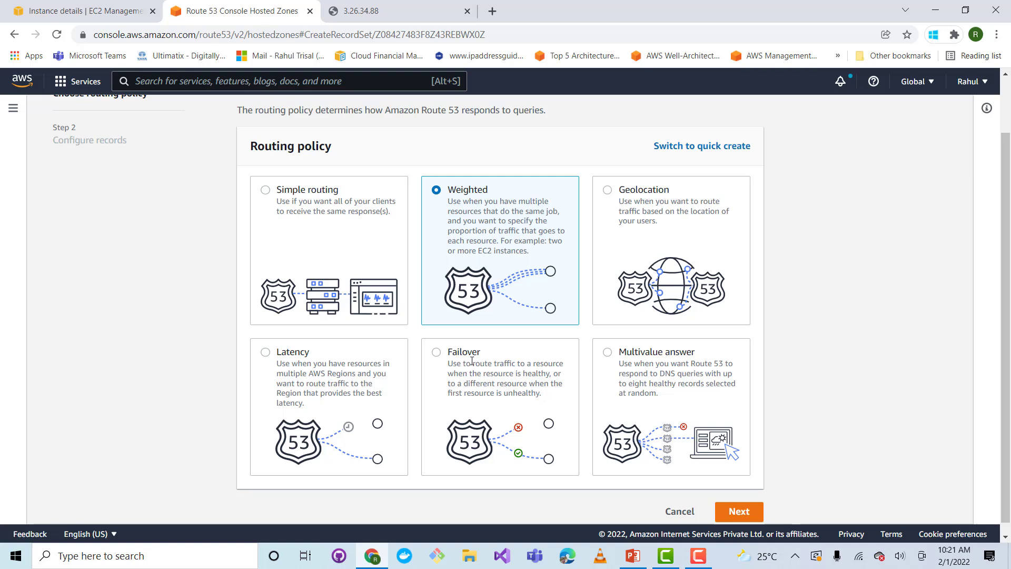
drag(632, 351, 637, 352)
click(266, 192)
scroll(286, 232, up, 2)
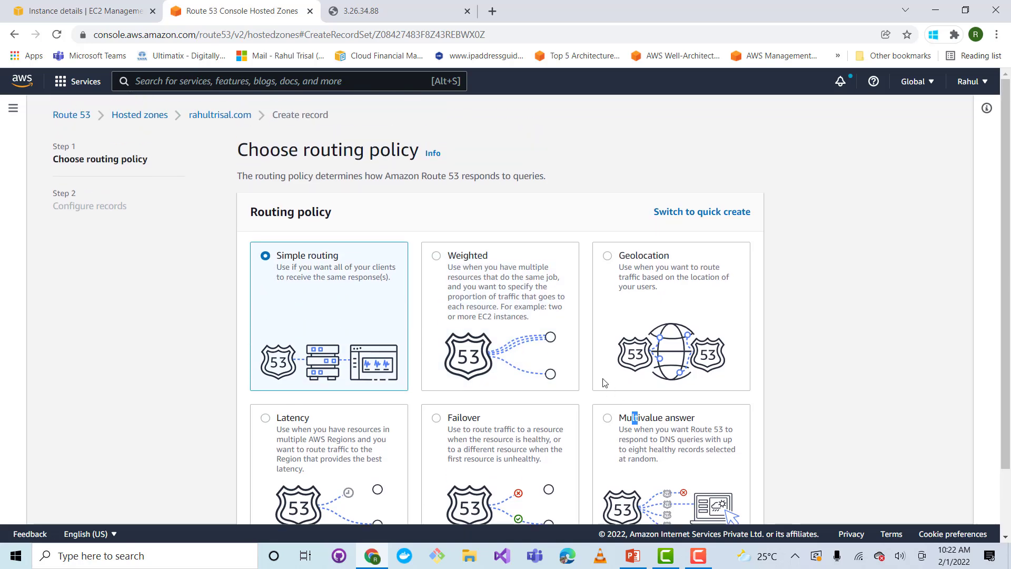
scroll(605, 383, down, 2)
click(737, 499)
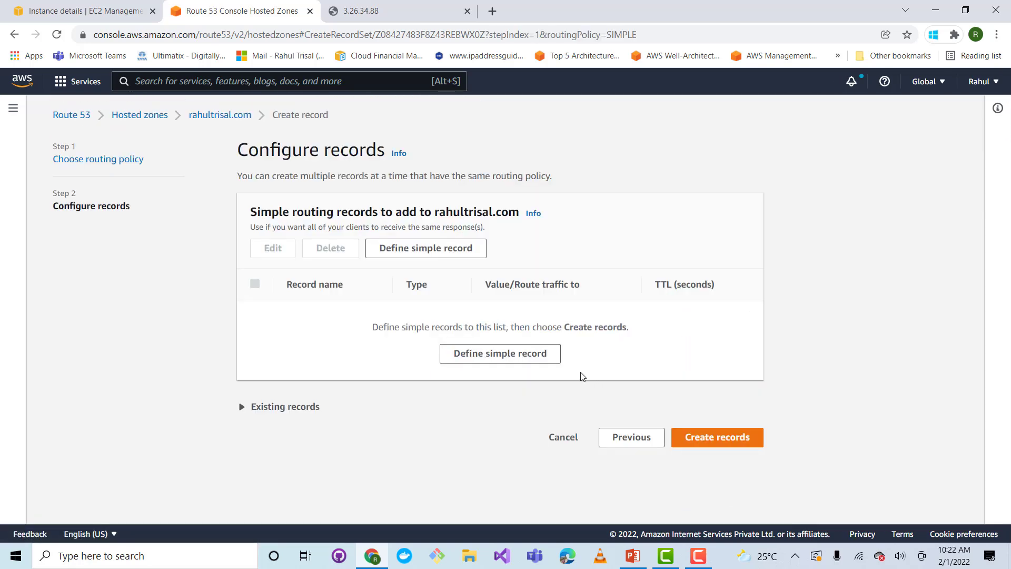
Start defining a simple record named example and review the record types, keeping A for IPv4 addresses
click(697, 439)
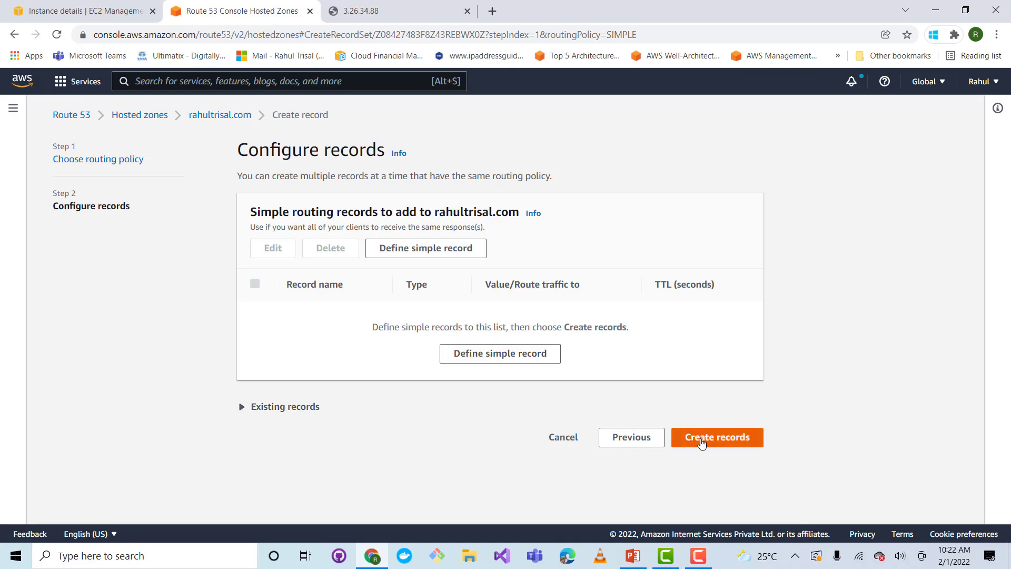
click(528, 356)
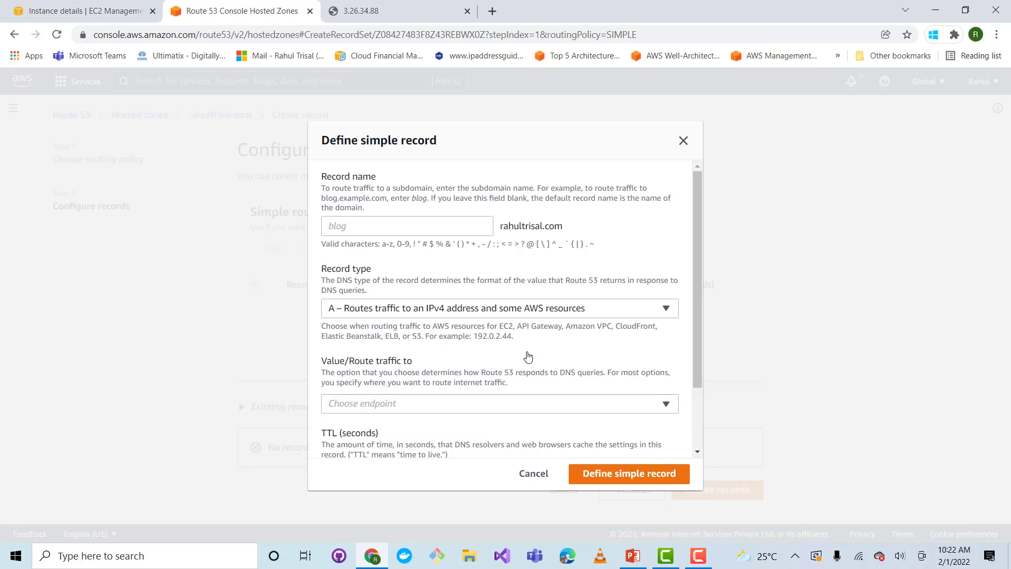
click(415, 230)
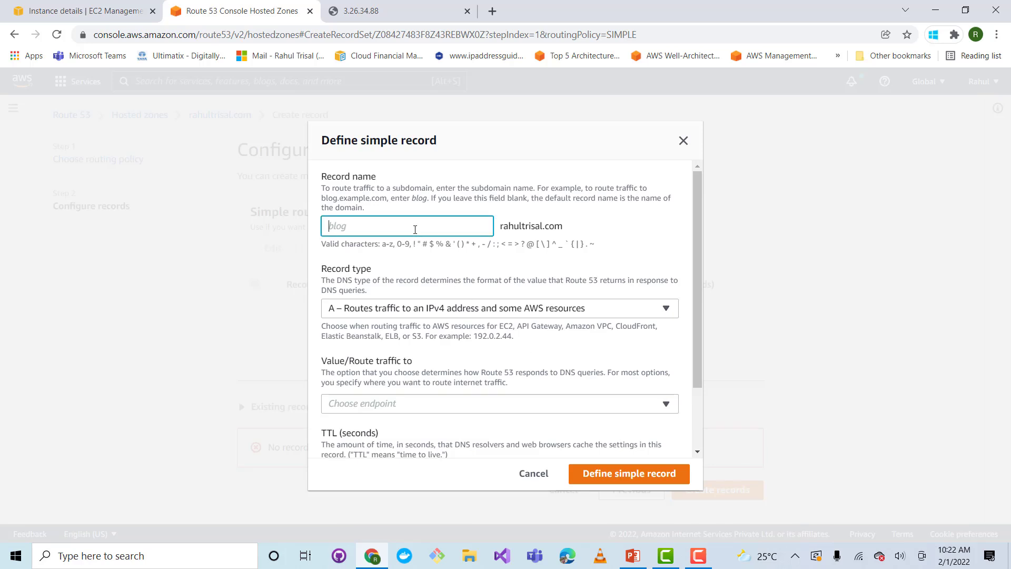
text(example)
click(467, 315)
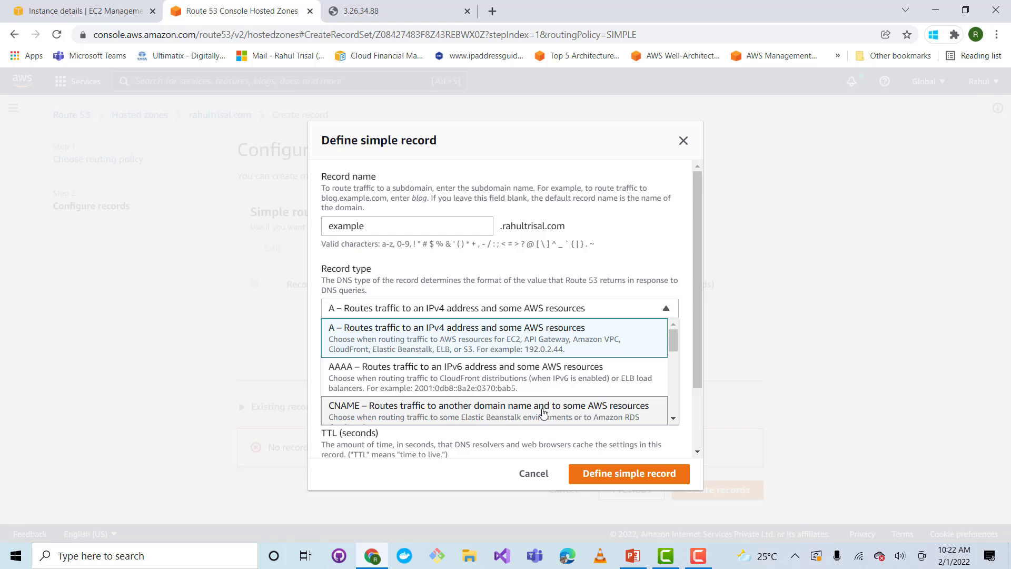
scroll(531, 395, down, 2)
scroll(524, 397, up, 2)
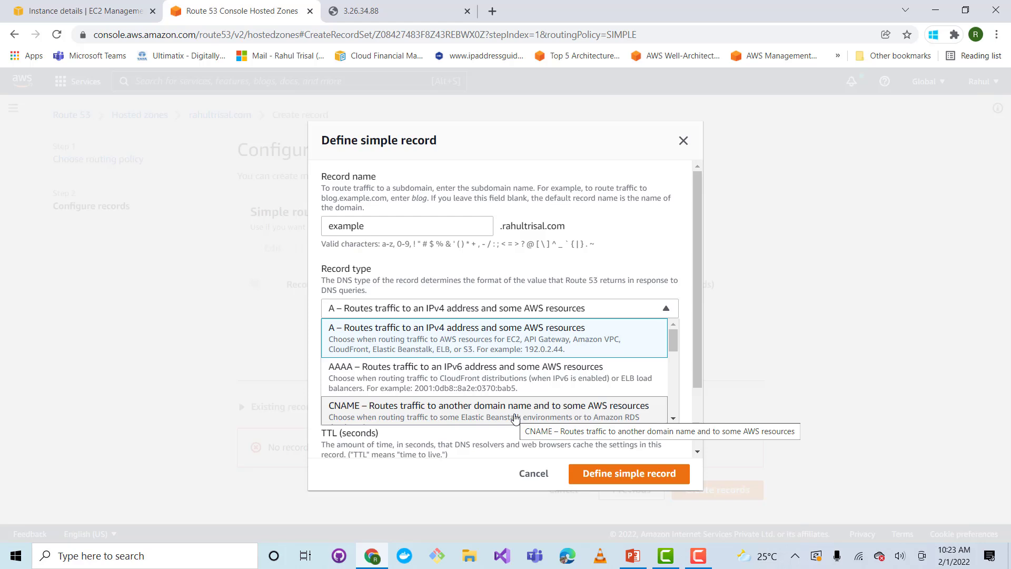
Set the record's traffic endpoint to "IP address or another value, depending on the record type"
drag(701, 371, 700, 432)
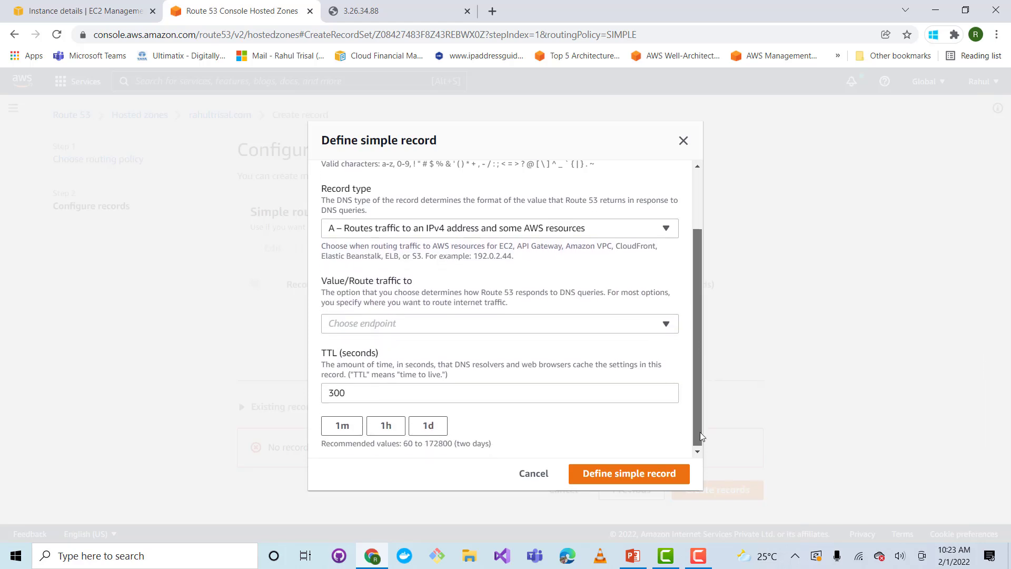
click(391, 331)
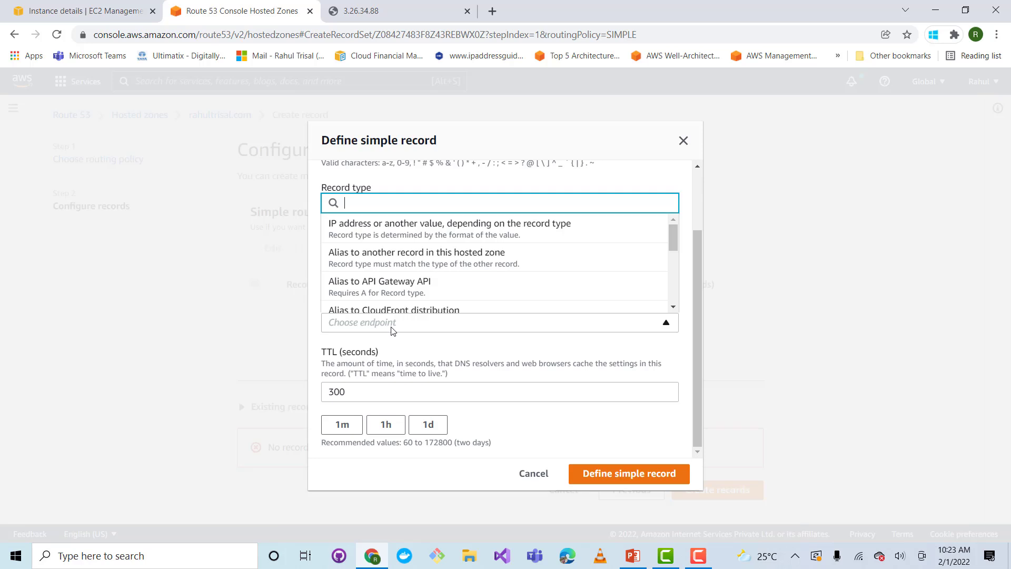
click(390, 233)
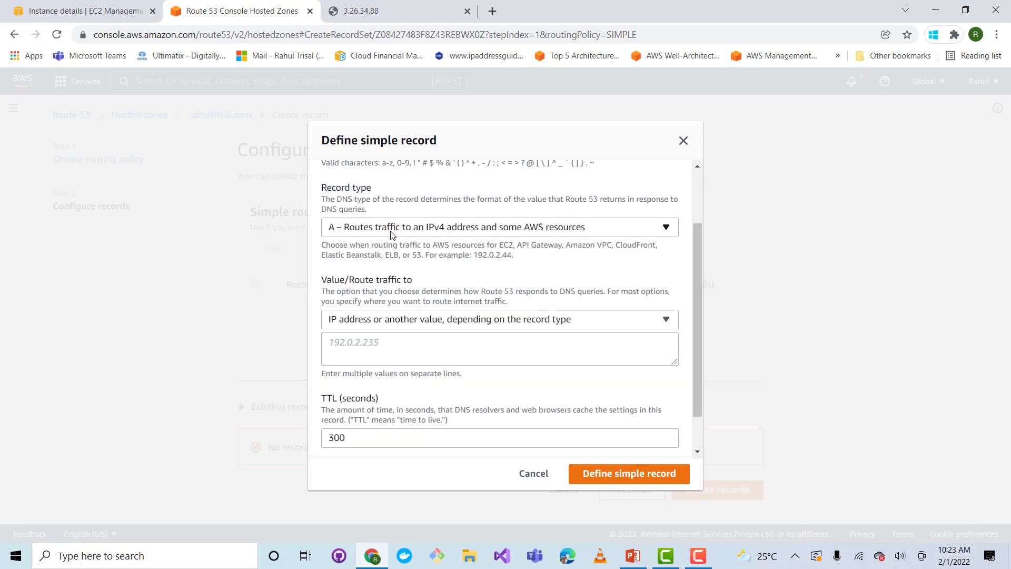
click(421, 323)
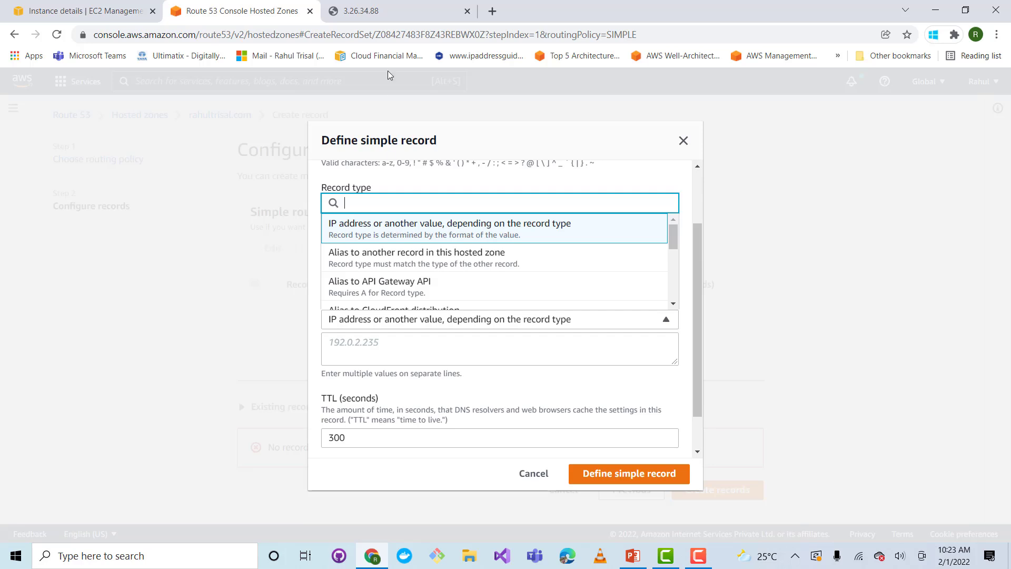
Copy the web server's URL from its browser tab and paste it as the simple record's value
click(385, 11)
click(199, 37)
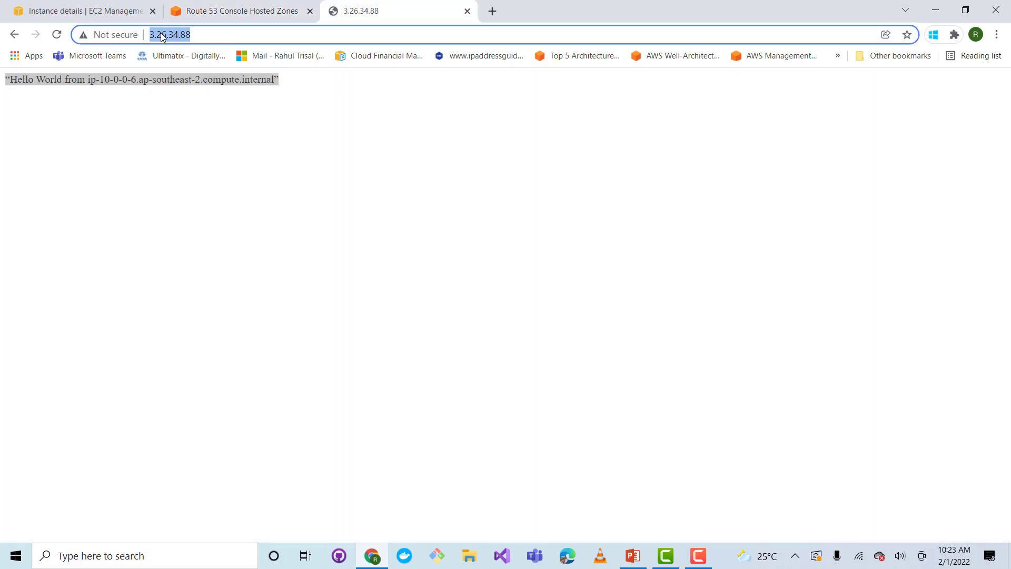
right_click(161, 34)
click(206, 127)
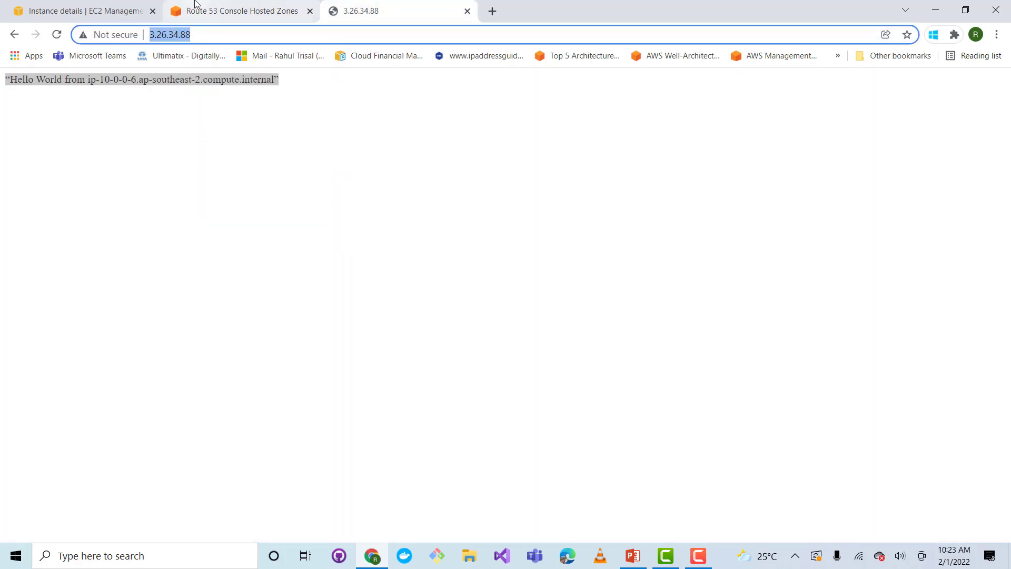
click(194, 8)
right_click(398, 348)
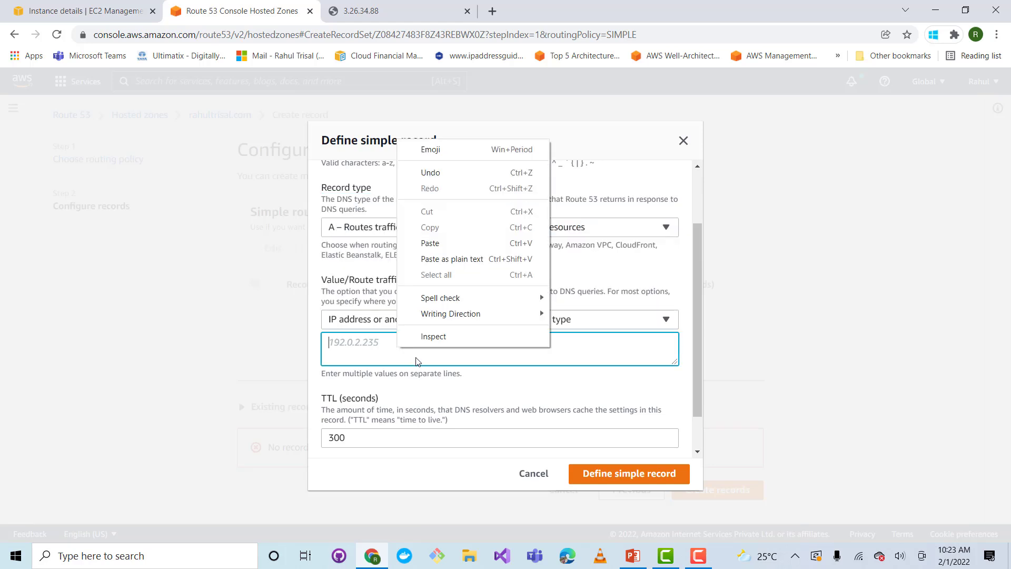
click(433, 243)
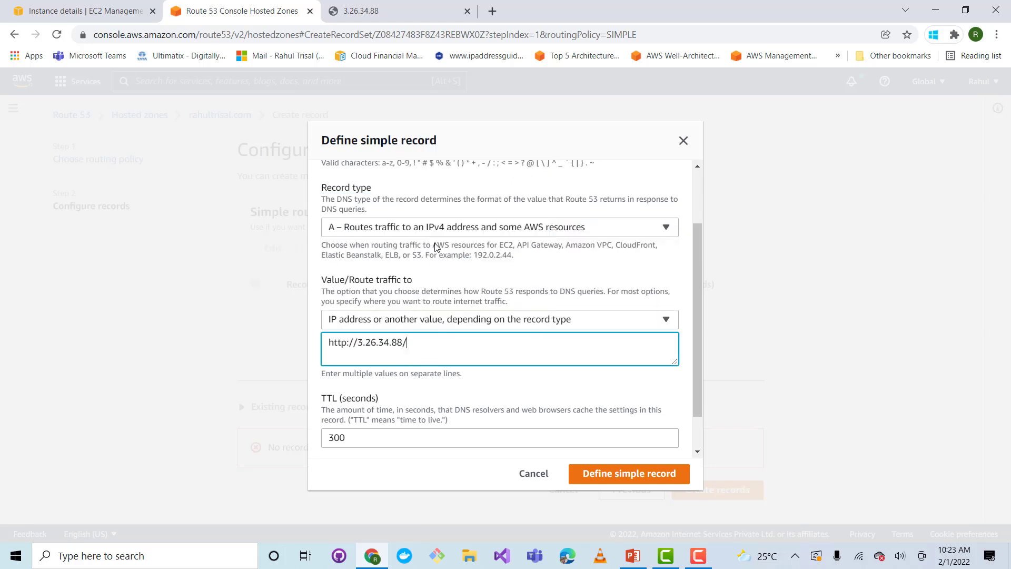
click(358, 343)
key(BackSpace)
key(BackSpace)
key(BackSpace)
key(BackSpace)
key(BackSpace)
key(BackSpace)
key(BackSpace)
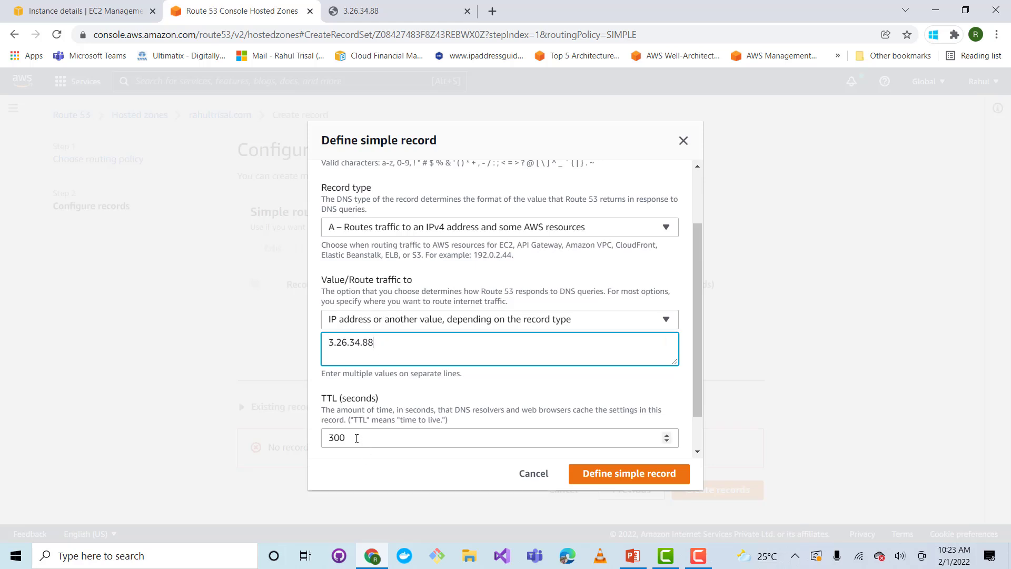
Set the record's TTL to 10 seconds and review the name, type and value settings
drag(356, 438, 322, 438)
text(10)
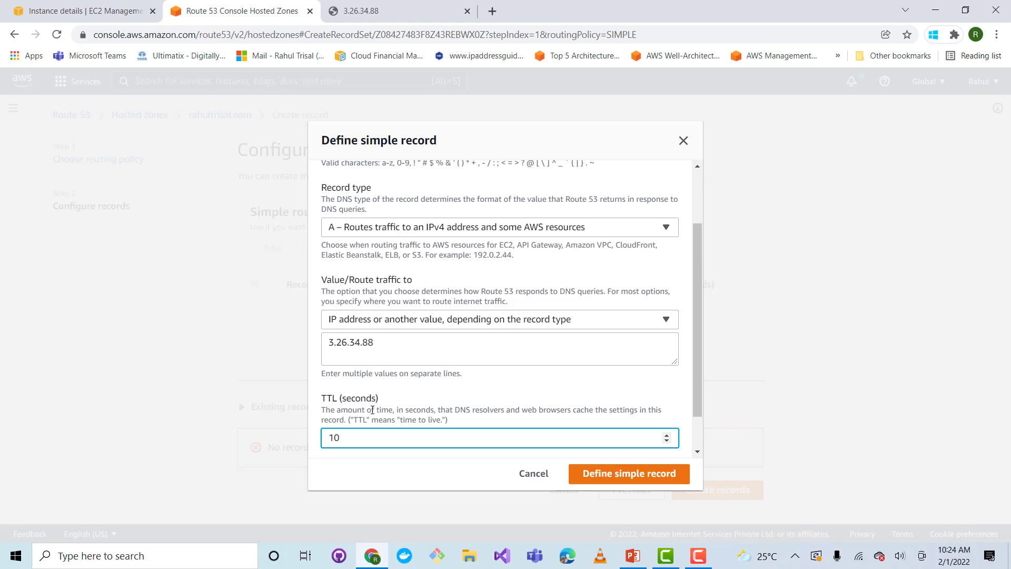
scroll(379, 406, up, 3)
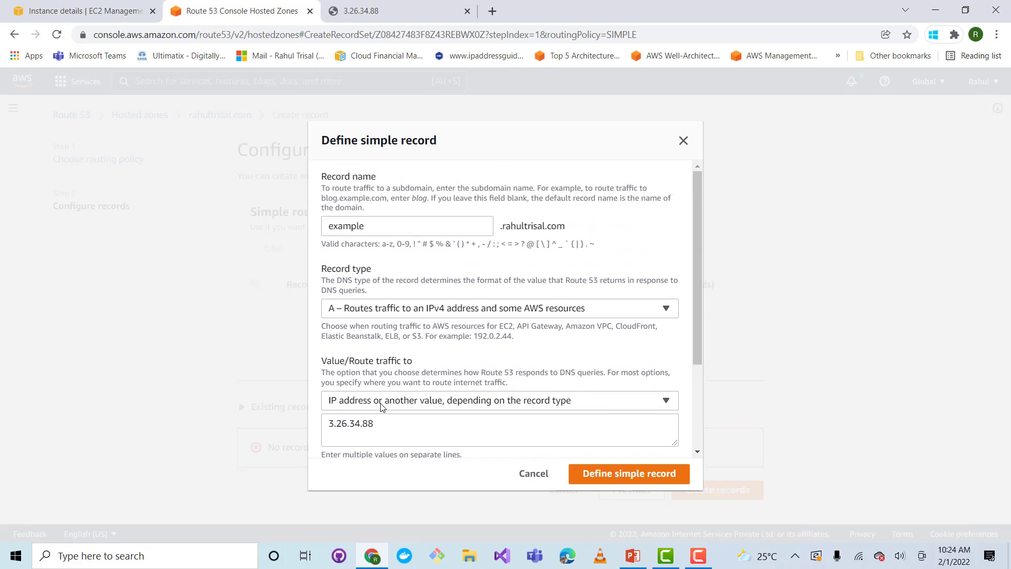
scroll(382, 407, down, 5)
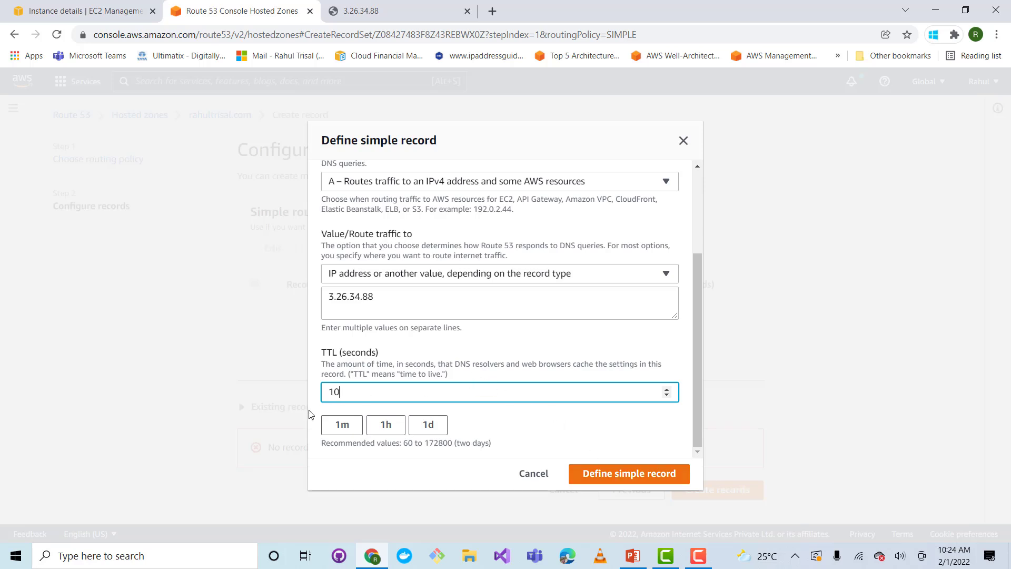
Confirm the simple record definition, create the record in the hosted zone, and check it in the records list
click(620, 474)
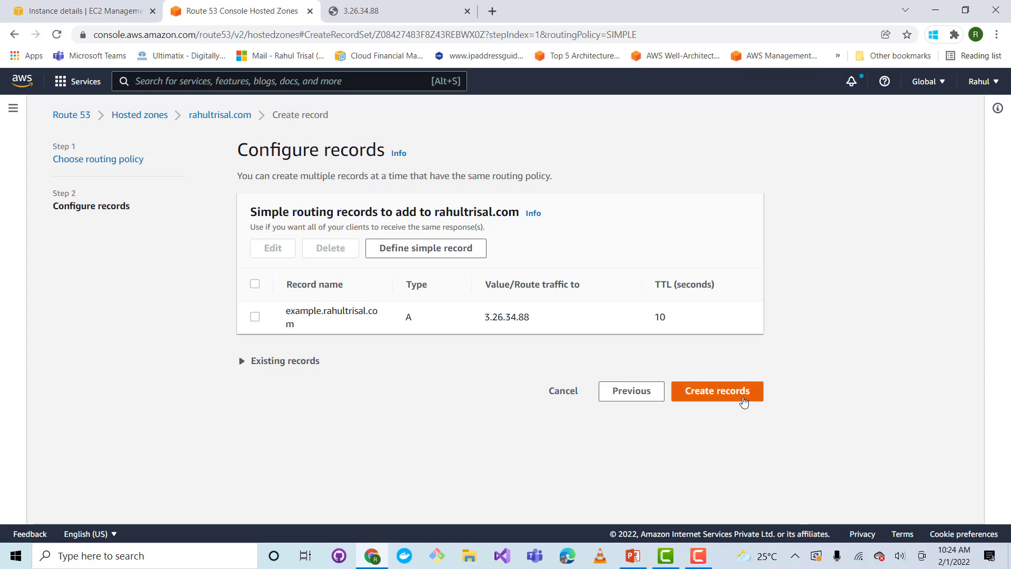
click(736, 398)
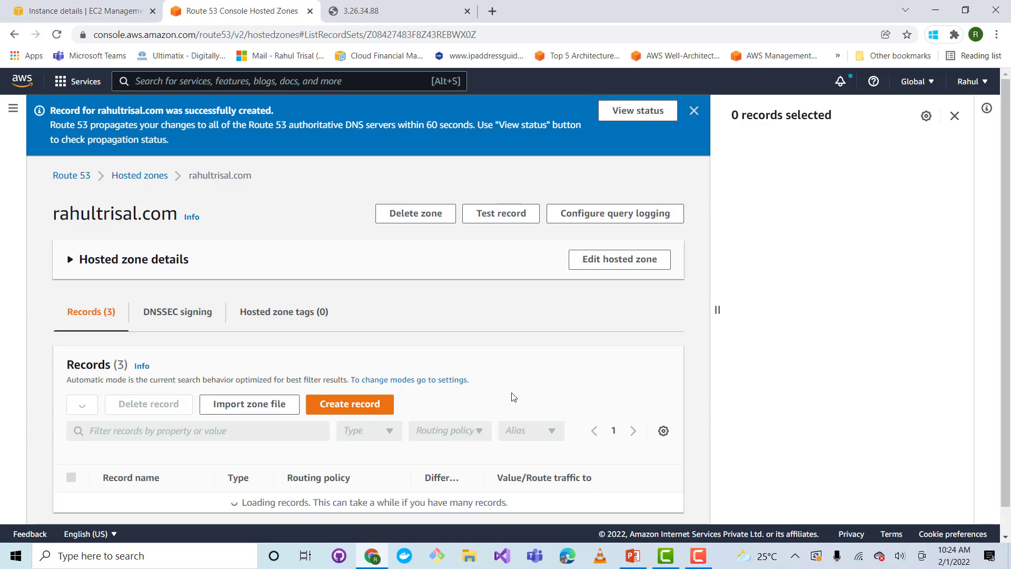
scroll(487, 397, down, 2)
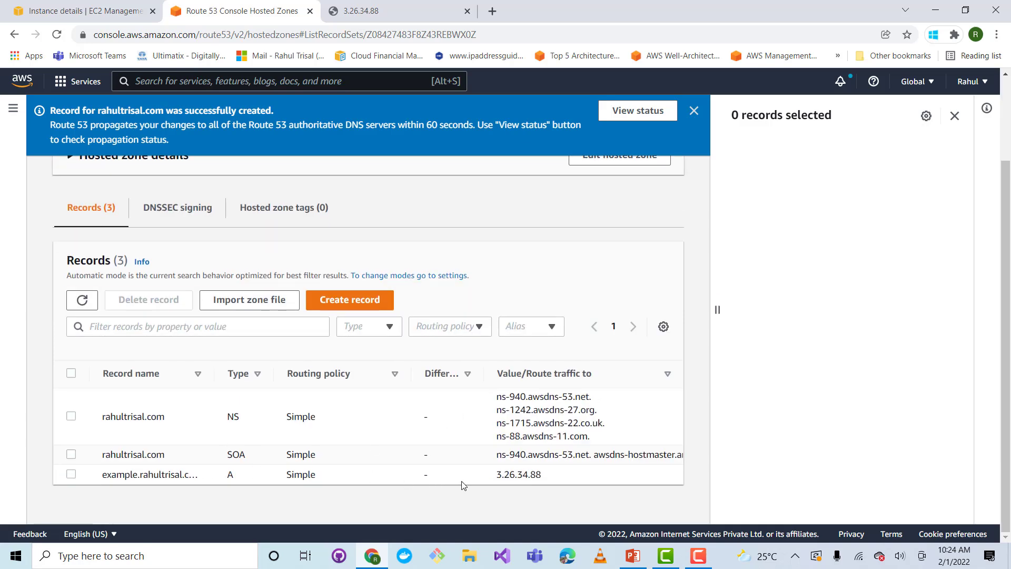
Edit the hosted zone's NS record to set its TTL to 10 seconds, save it, and dismiss the notification
click(71, 416)
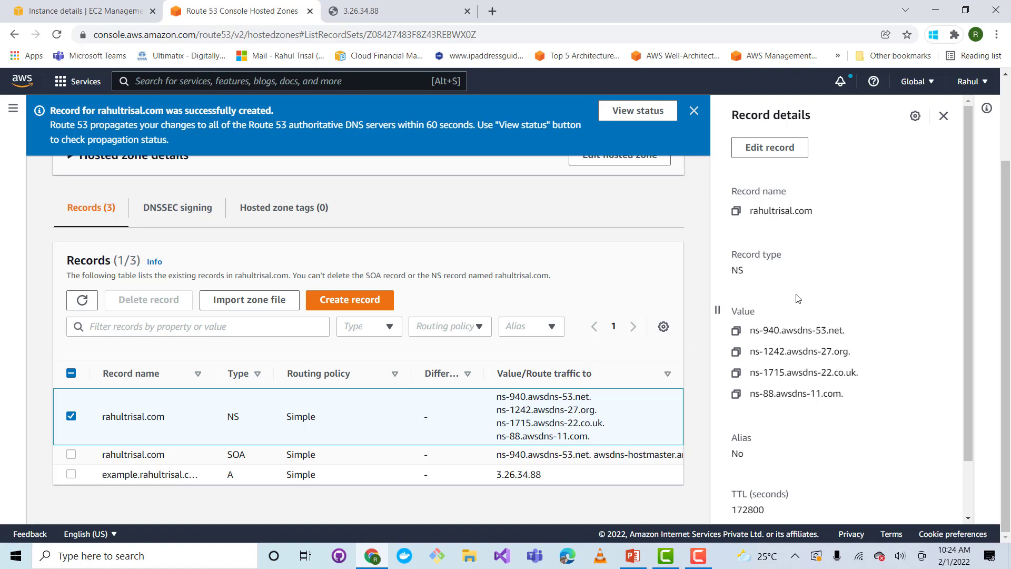
scroll(772, 315, down, 2)
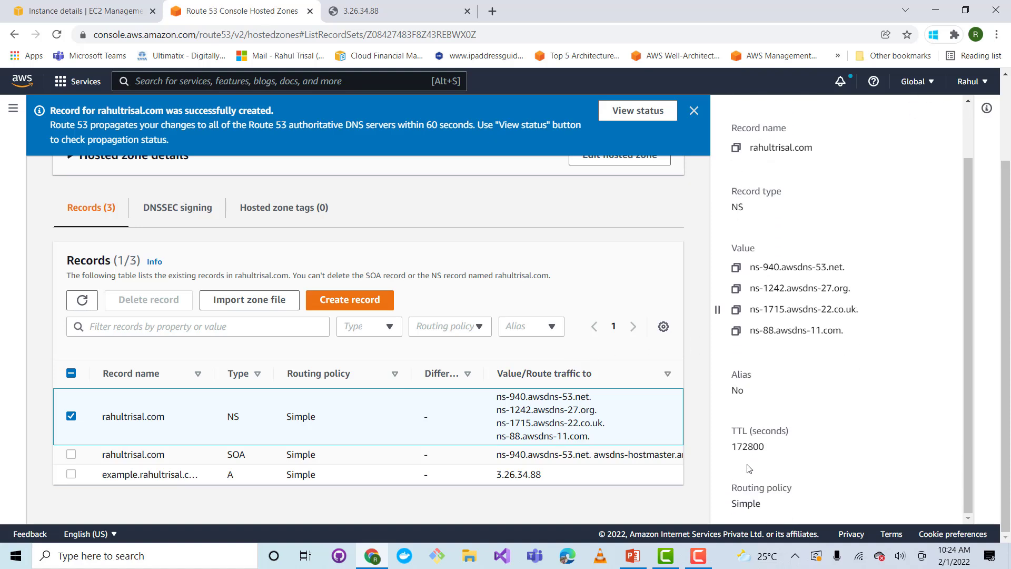
scroll(748, 453, up, 2)
click(769, 144)
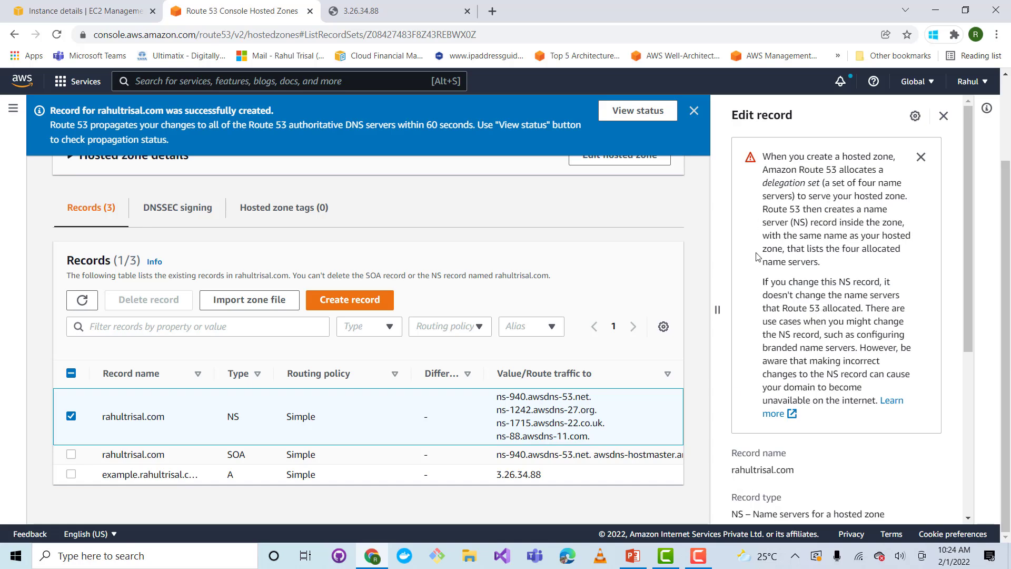
scroll(740, 369, down, 5)
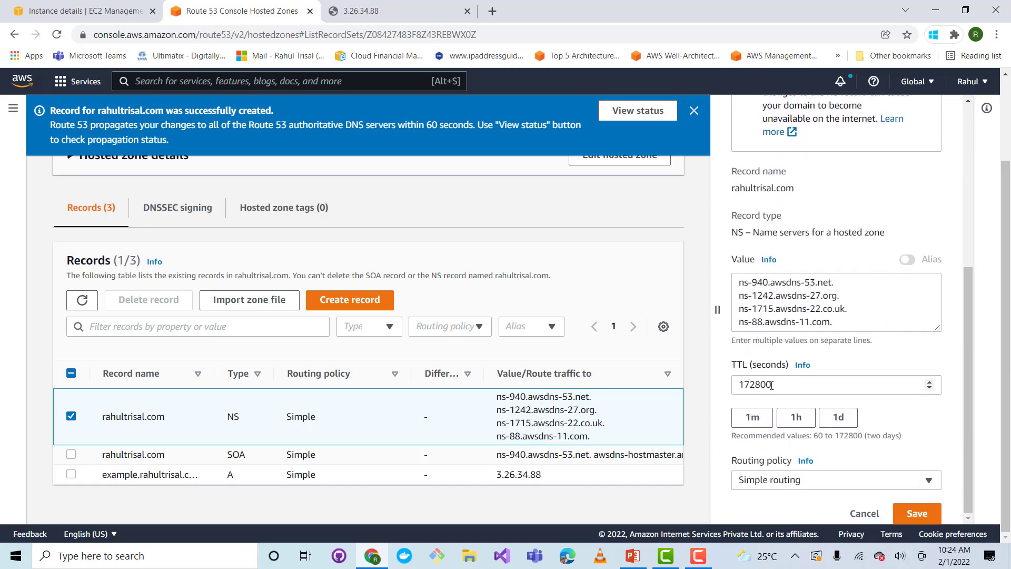
drag(772, 385, 722, 390)
text(10)
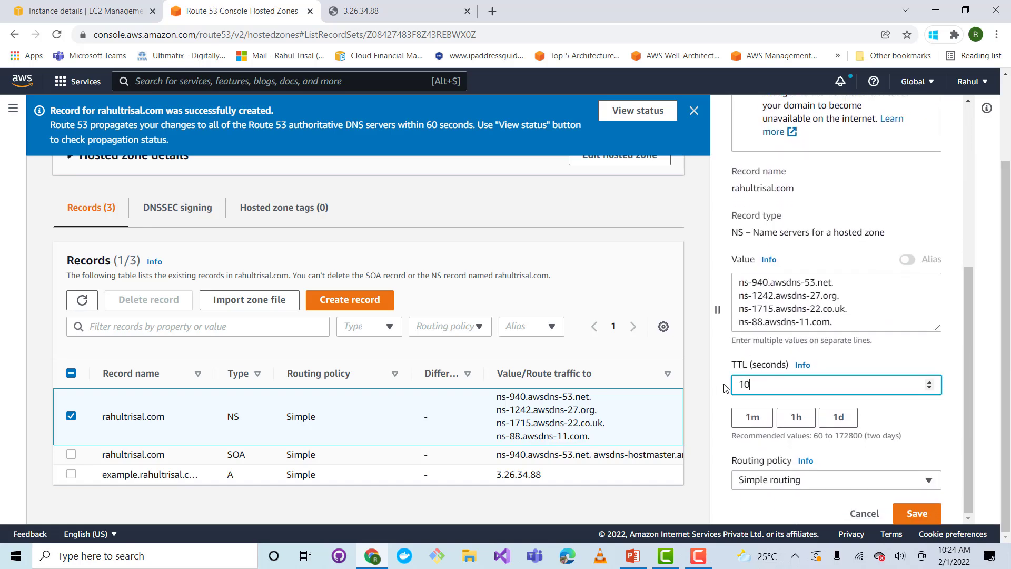
click(914, 513)
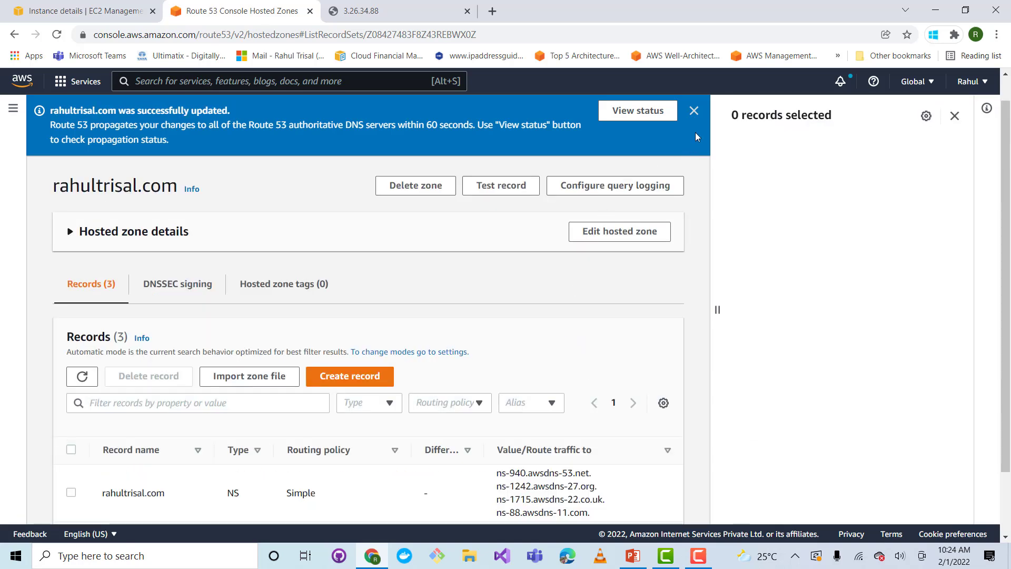
click(694, 111)
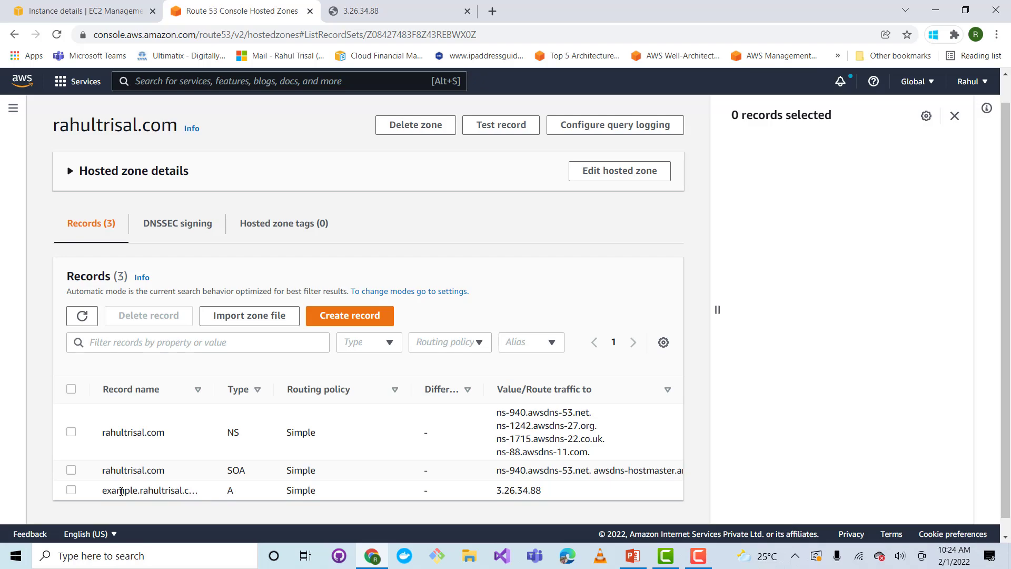
Load the A record's example subdomain in a new browser tab to test whether it reaches the web server
click(158, 389)
click(493, 11)
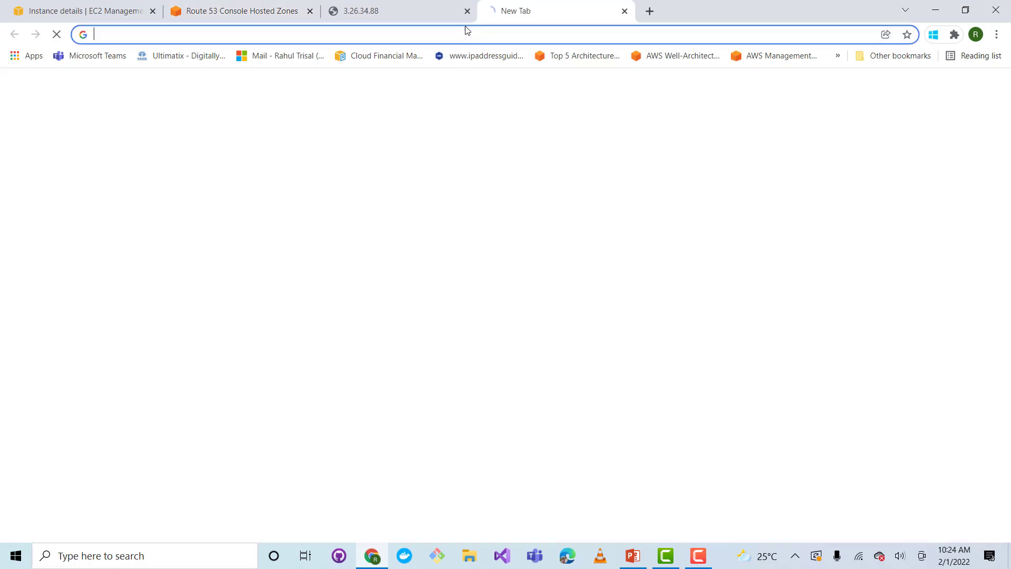
click(459, 32)
text(exa)
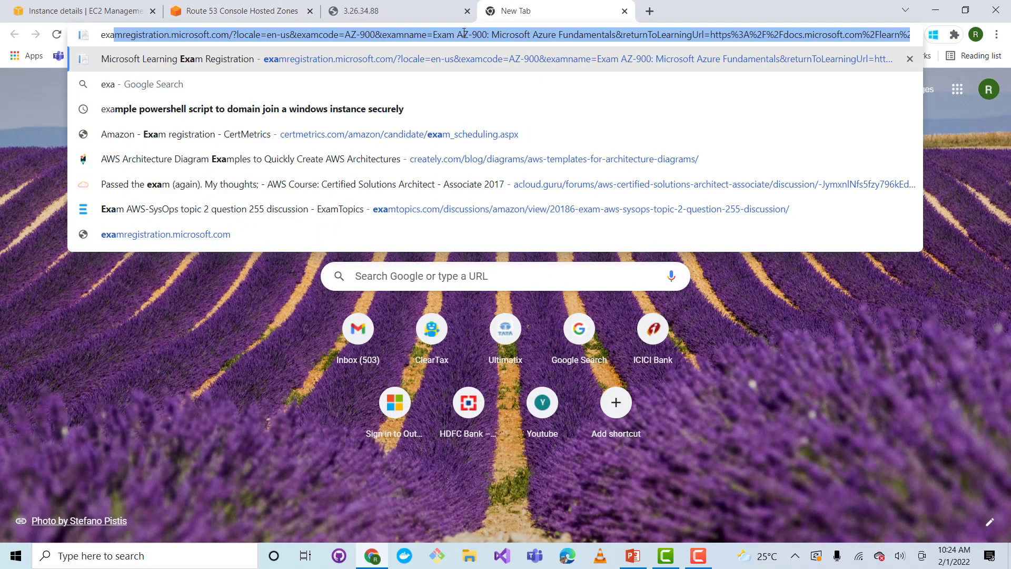
text(mple.rah)
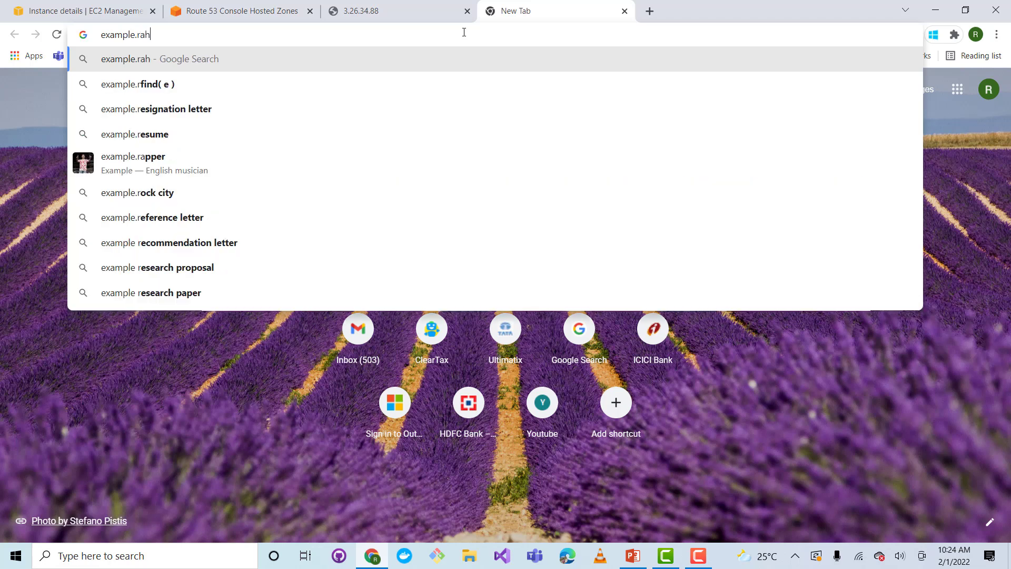
text(ultrisa)
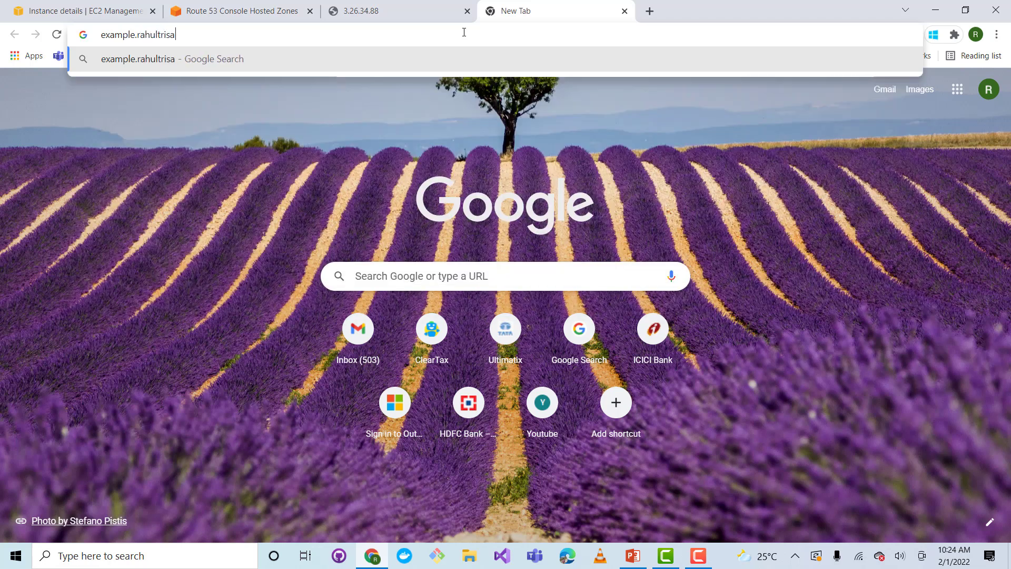
text(l.com)
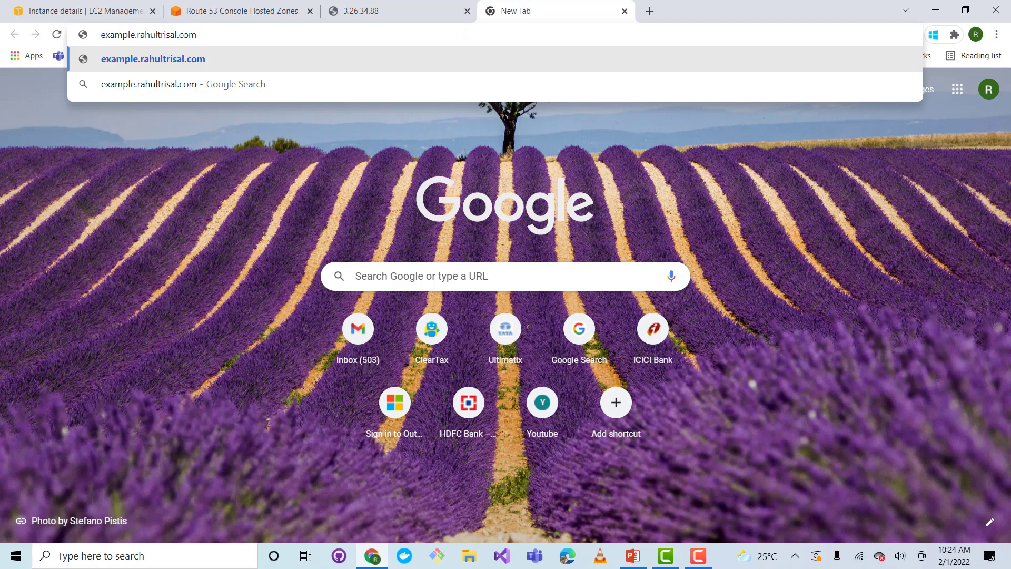
key(Return)
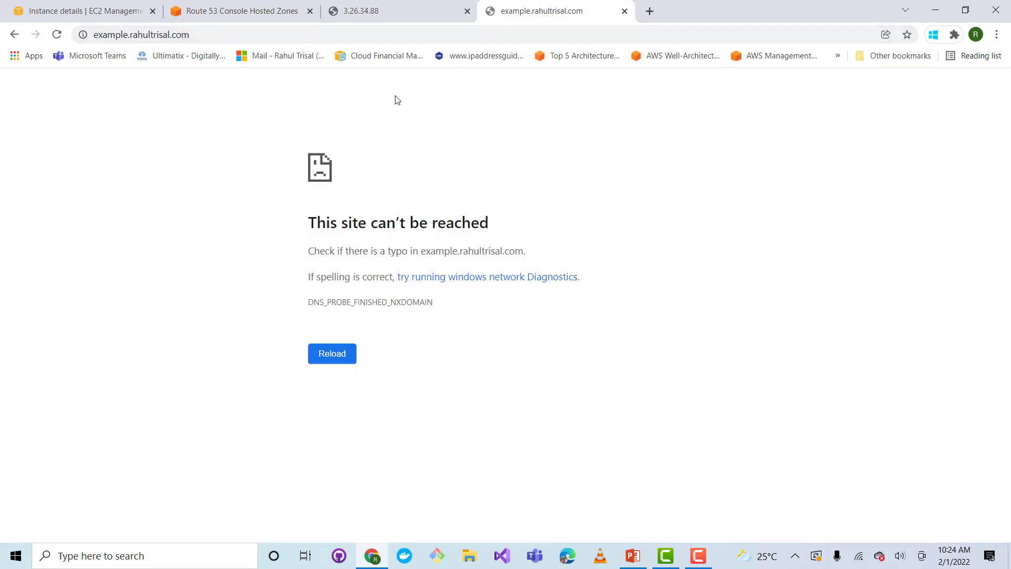
Duplicate the browser tab showing the hosted zone's records
click(271, 16)
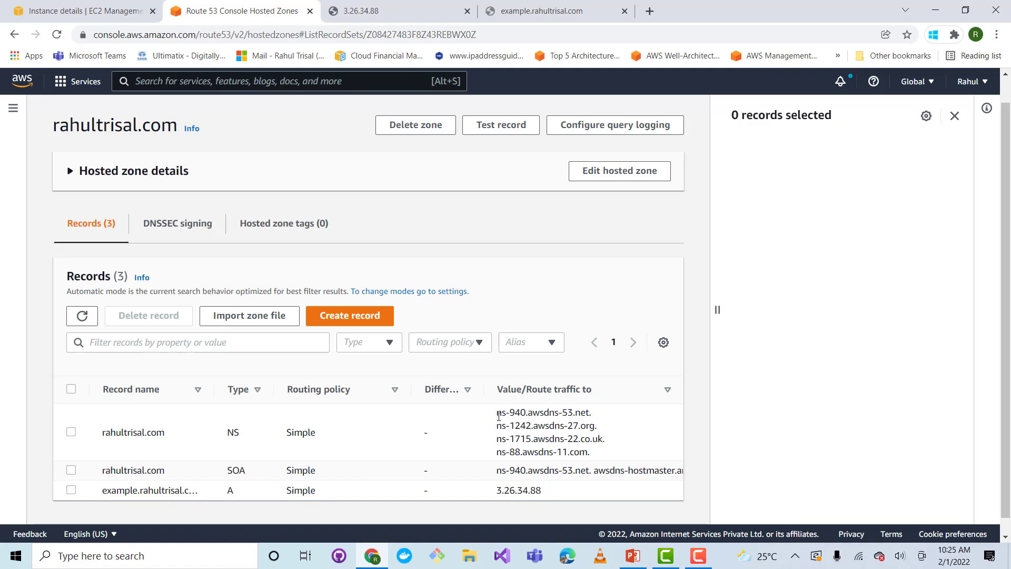
right_click(245, 9)
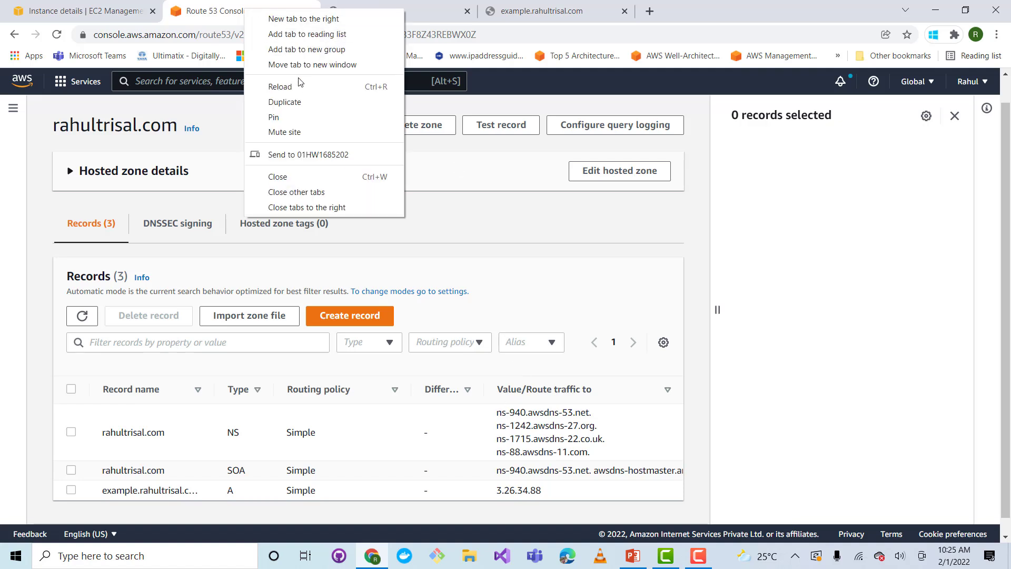
click(296, 103)
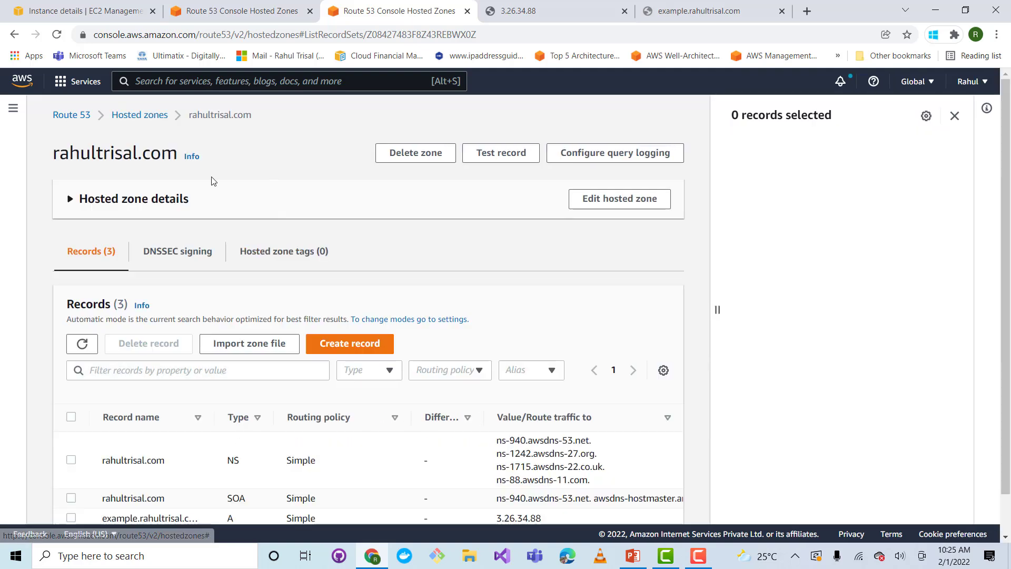
In the duplicated tab, find the domain under Route 53's registered domains and open its name servers for editing
click(79, 122)
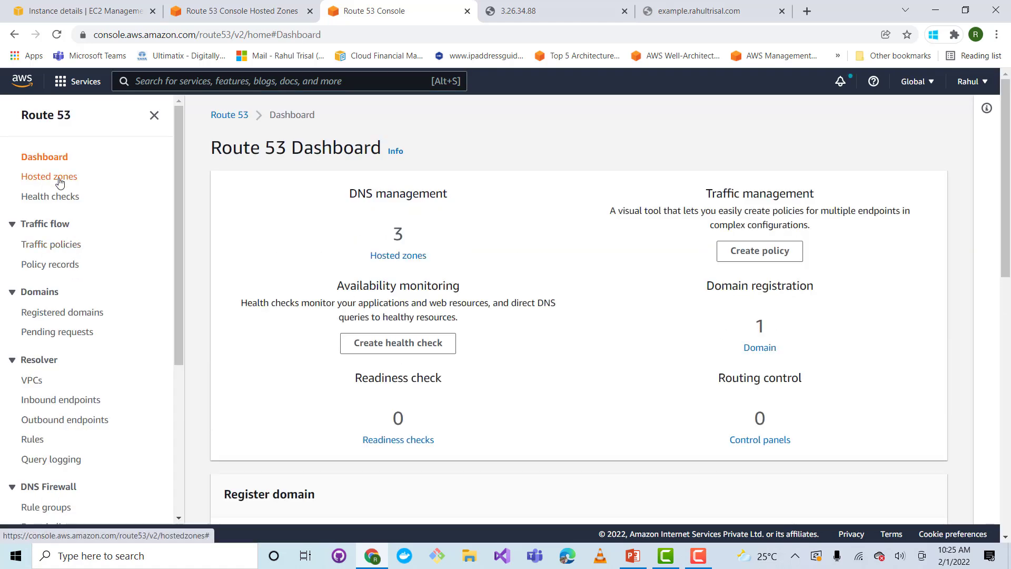
click(59, 182)
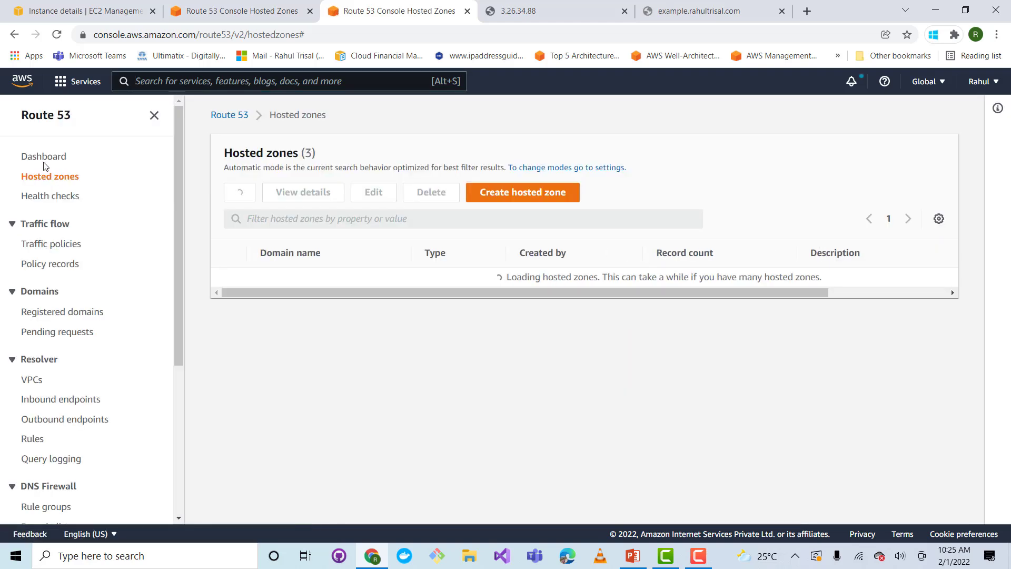
click(70, 315)
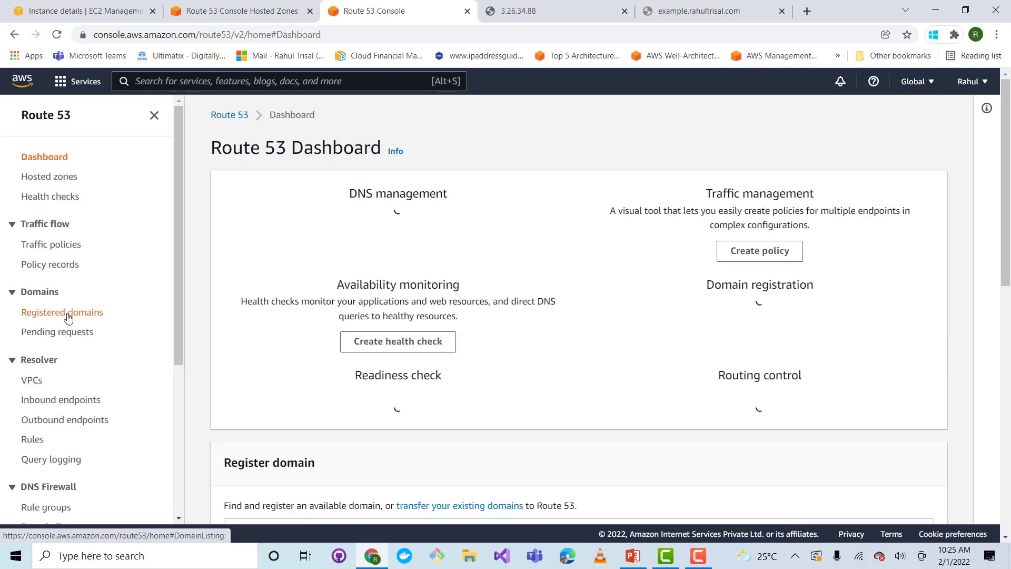
click(70, 316)
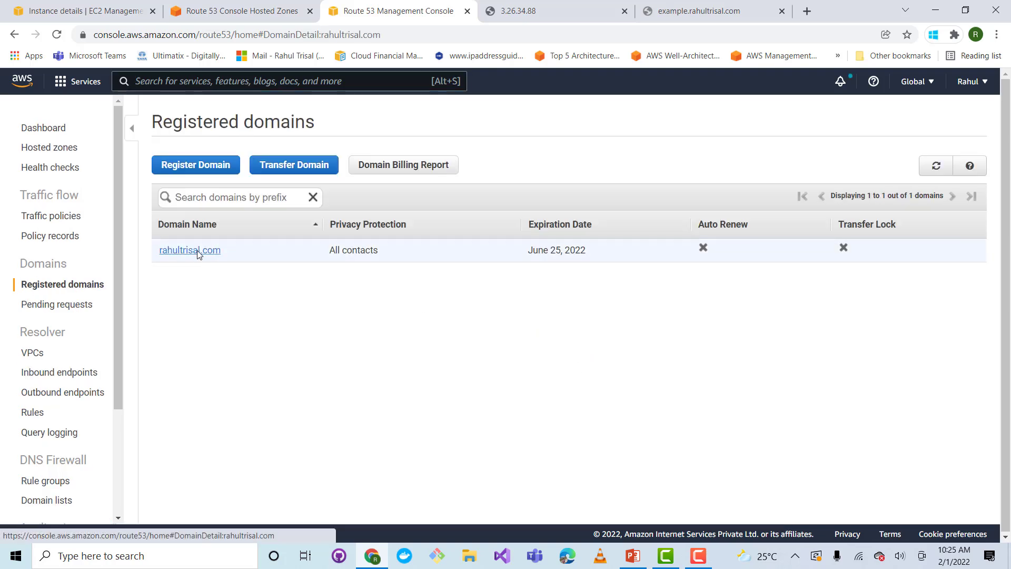
click(197, 250)
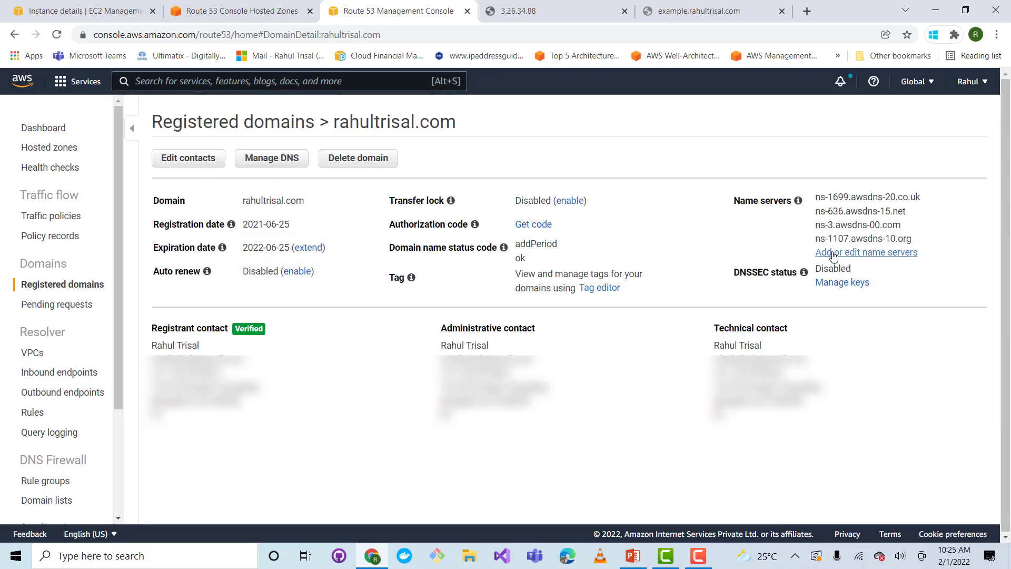
click(832, 253)
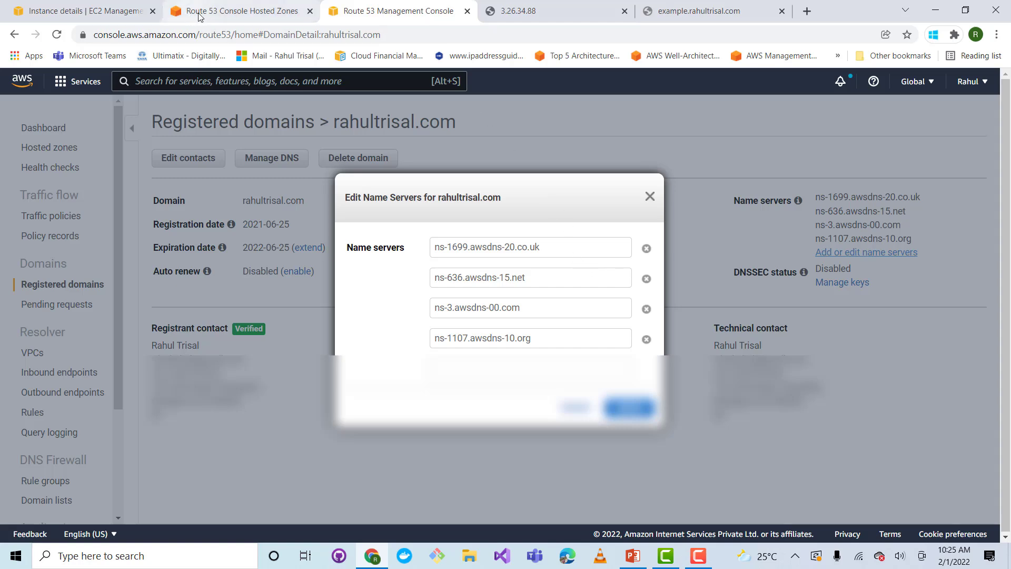
Replace the registered domain's first name server with ns-940.awsdns-53.net. copied from the hosted zone's NS record
click(226, 12)
drag(599, 417, 490, 416)
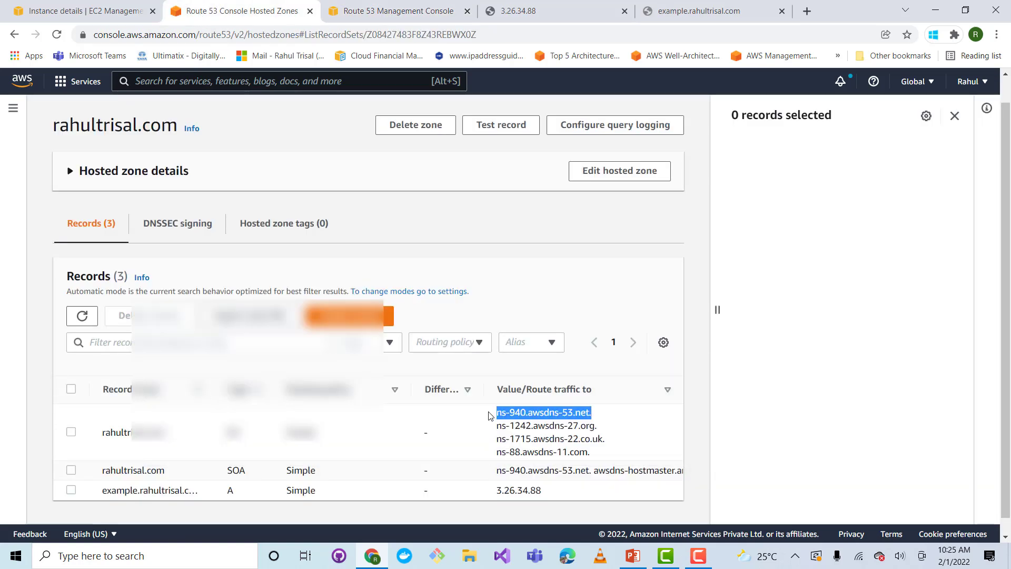
right_click(521, 412)
click(551, 420)
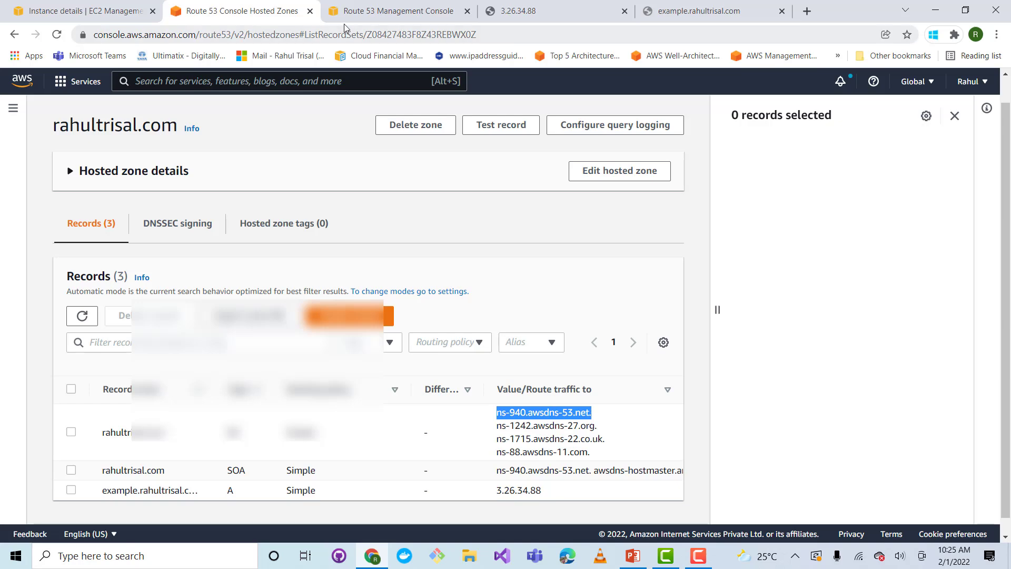
click(393, 11)
drag(553, 246, 429, 249)
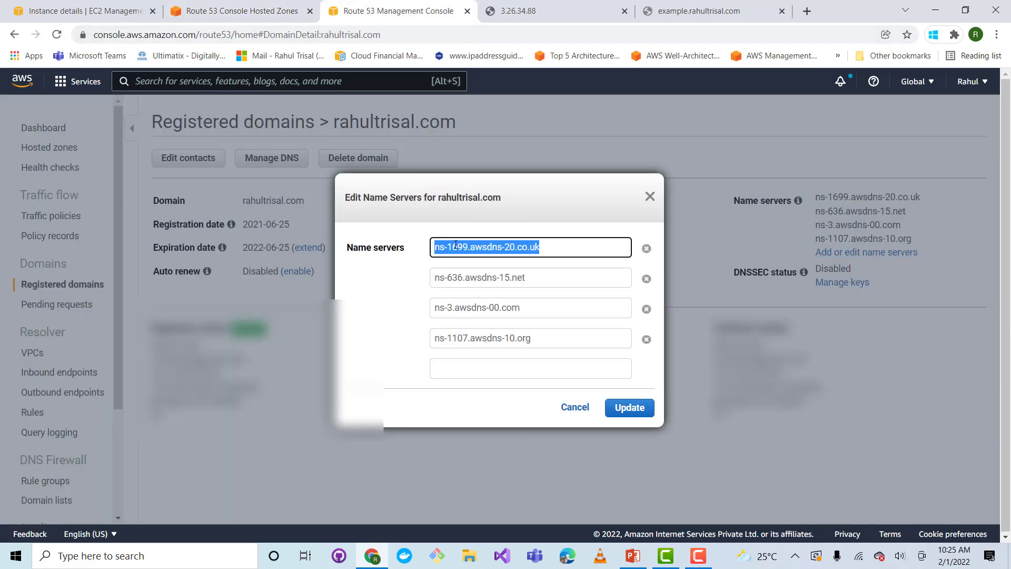
right_click(455, 245)
click(488, 295)
Replace the registered domain's second name server with ns-1242.awsdns-27.org. copied from the hosted zone's NS record
click(267, 10)
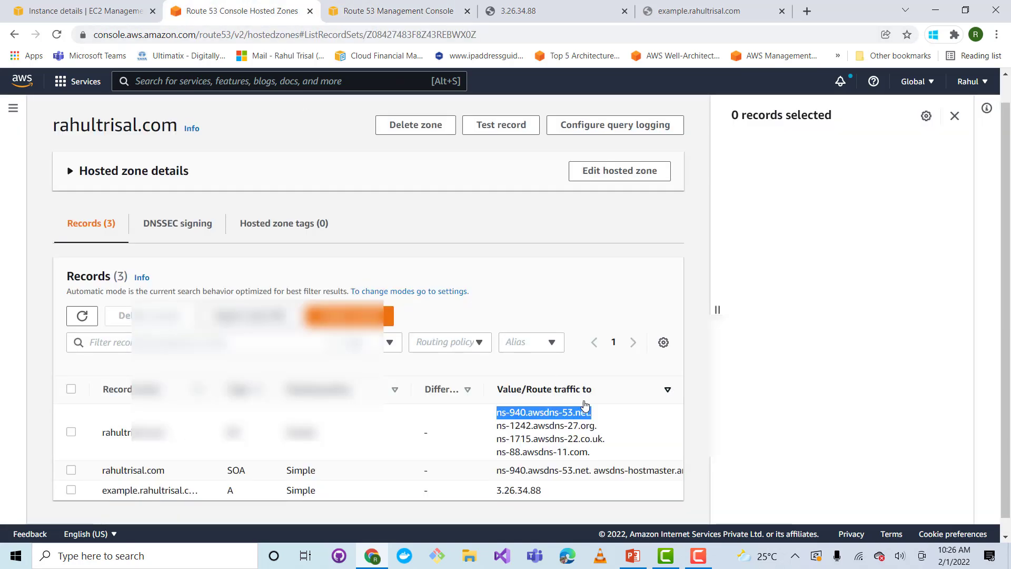
drag(597, 427, 497, 431)
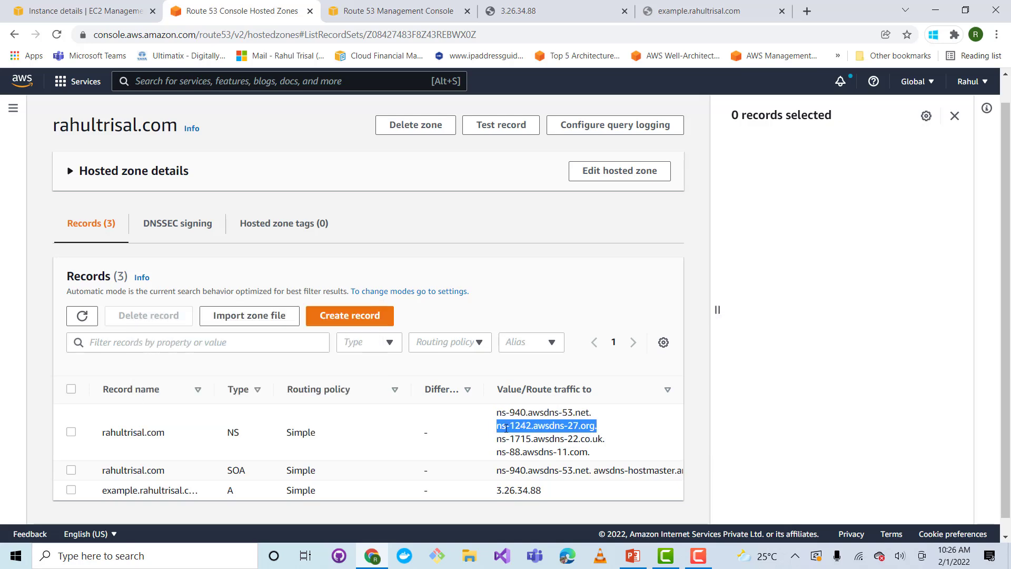
right_click(514, 431)
click(531, 438)
click(357, 11)
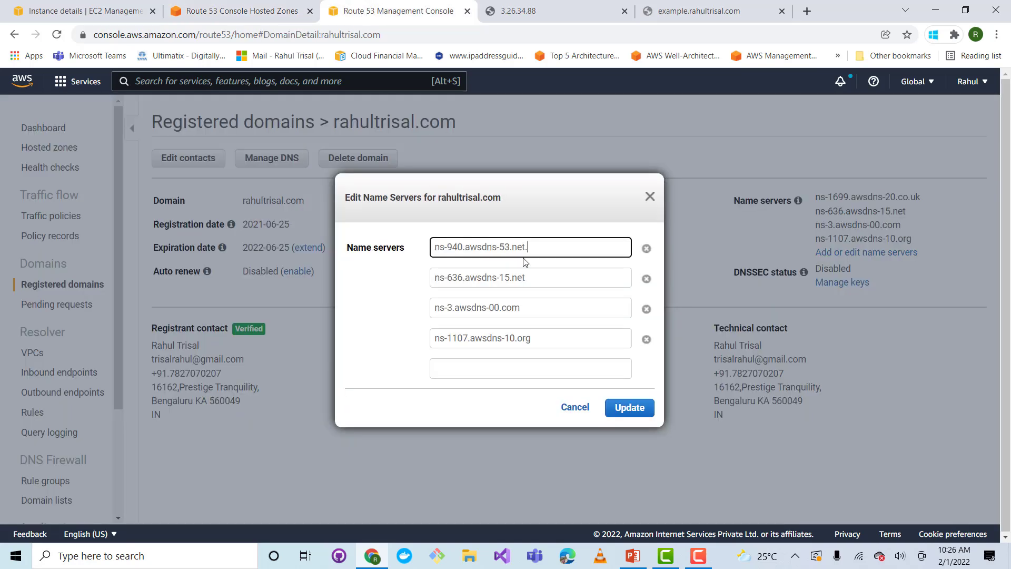
drag(544, 274, 423, 276)
right_click(445, 275)
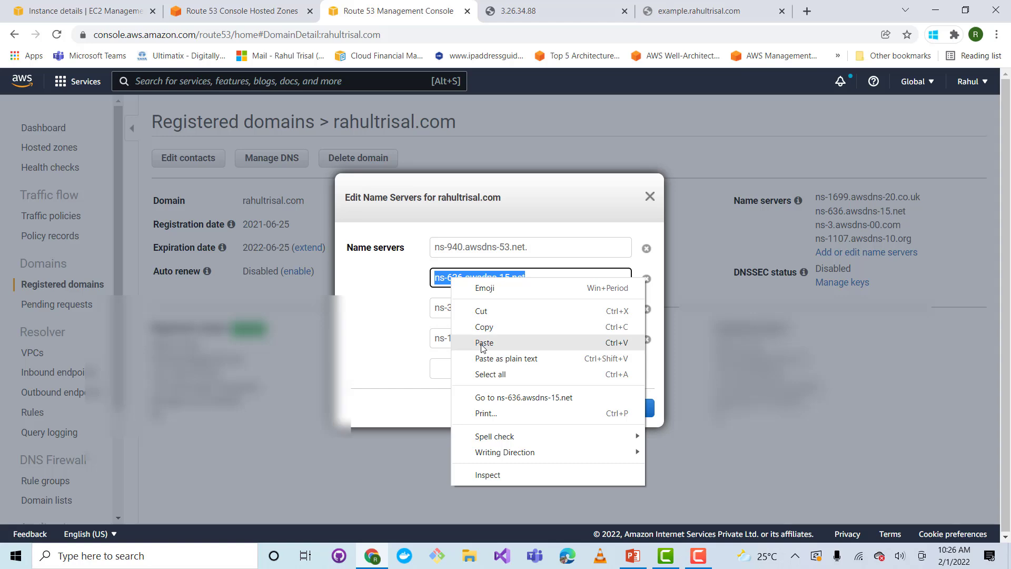
click(481, 339)
Replace the registered domain's third name server with ns-1715.awsdns-22.co.uk. copied from the hosted zone's NS record
click(274, 11)
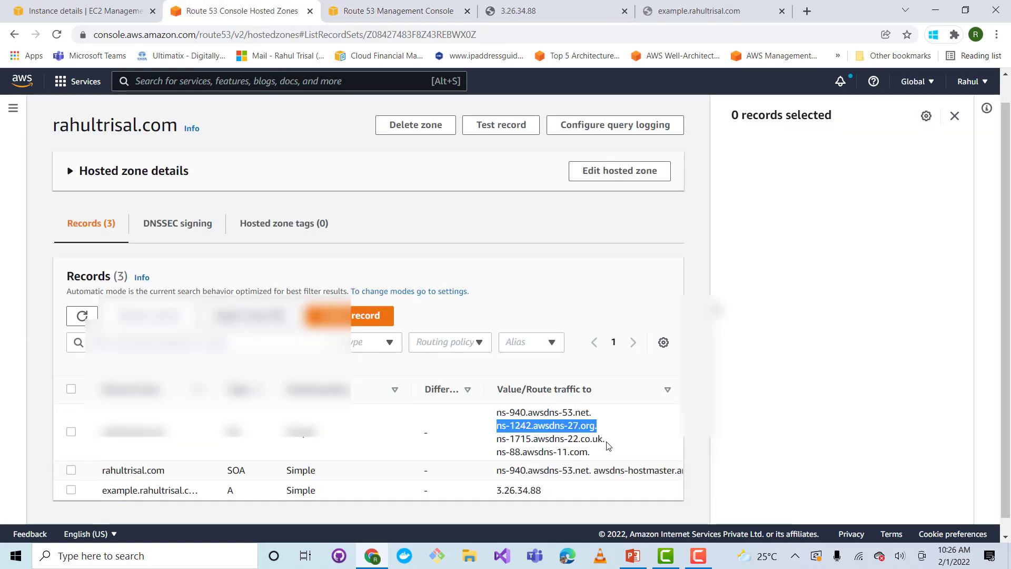
drag(605, 439, 496, 439)
right_click(507, 440)
click(533, 448)
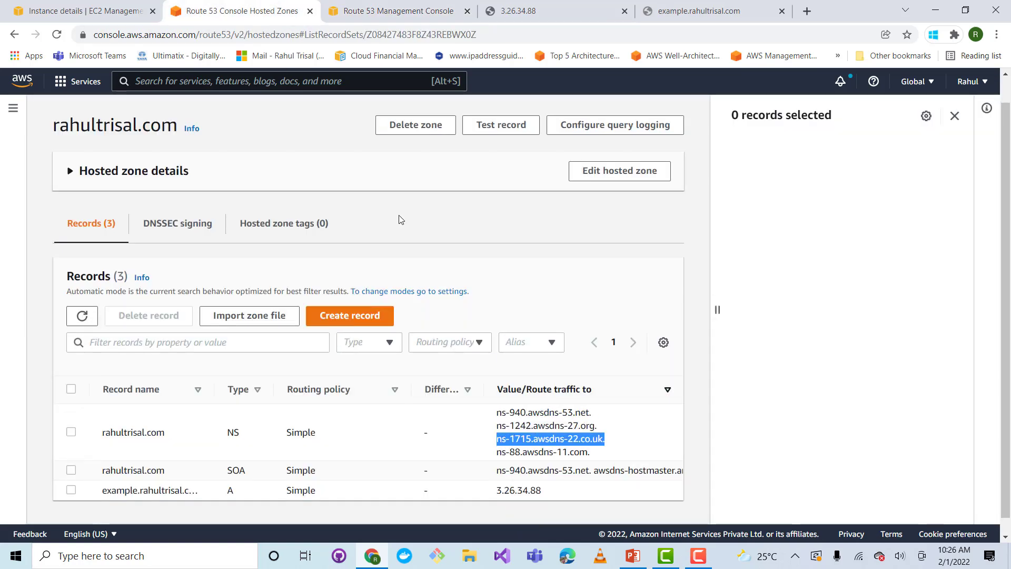
click(398, 11)
drag(524, 307, 437, 311)
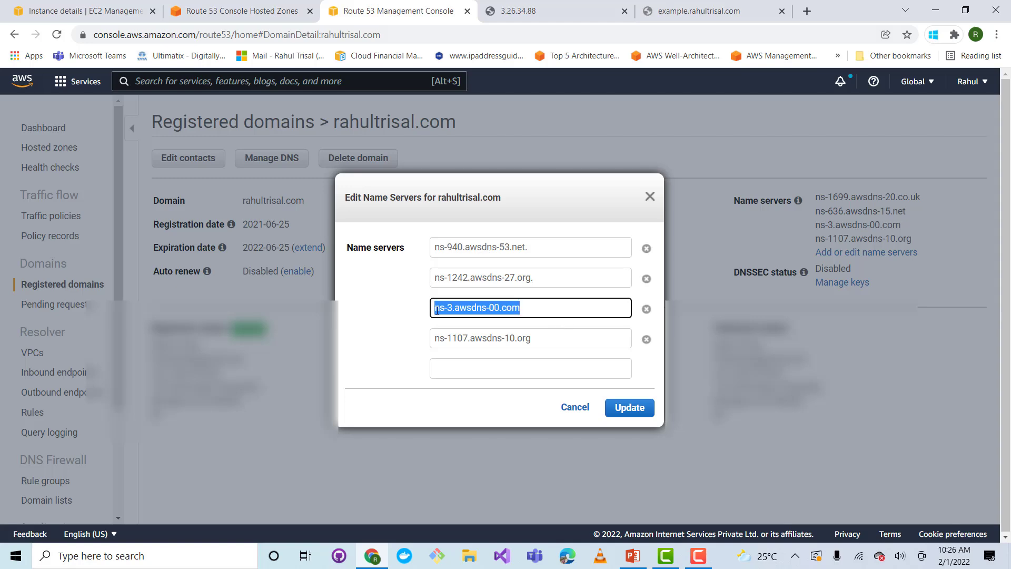
right_click(437, 310)
click(472, 376)
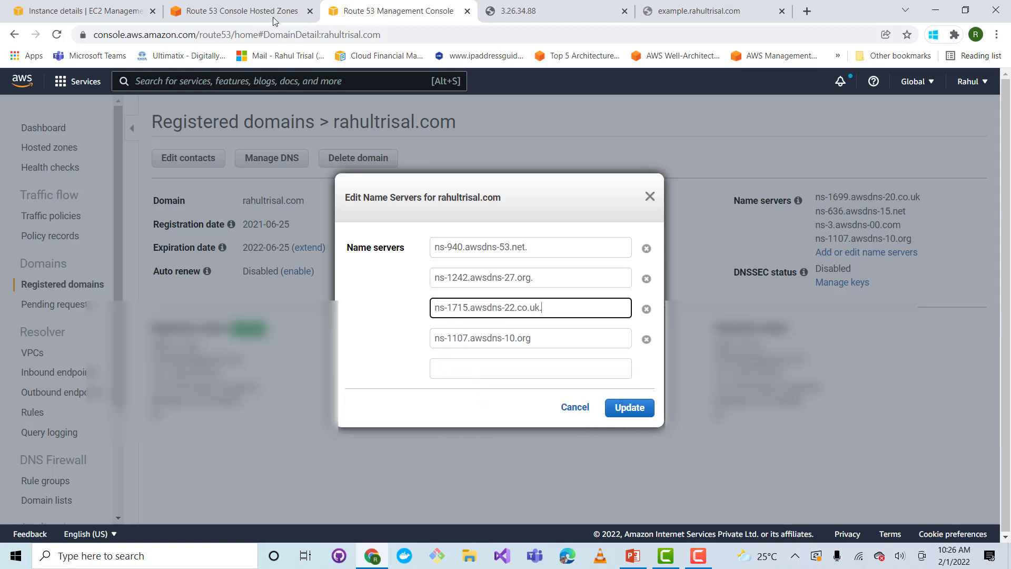
Replace the registered domain's fourth name server with ns-88.awsdns-11.com. copied from the hosted zone's NS record, and submit the name server update
click(273, 16)
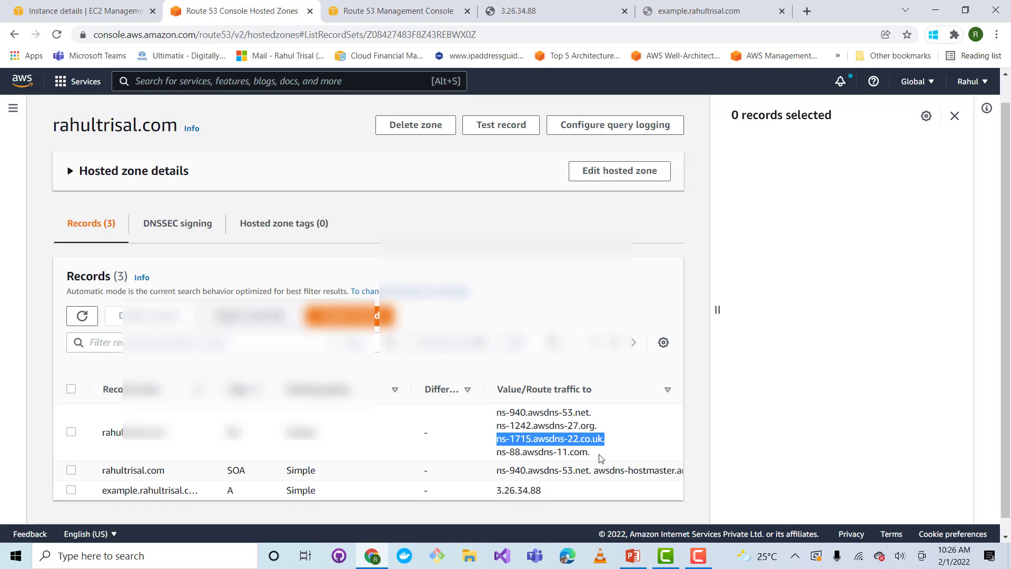
drag(589, 454, 495, 461)
right_click(516, 453)
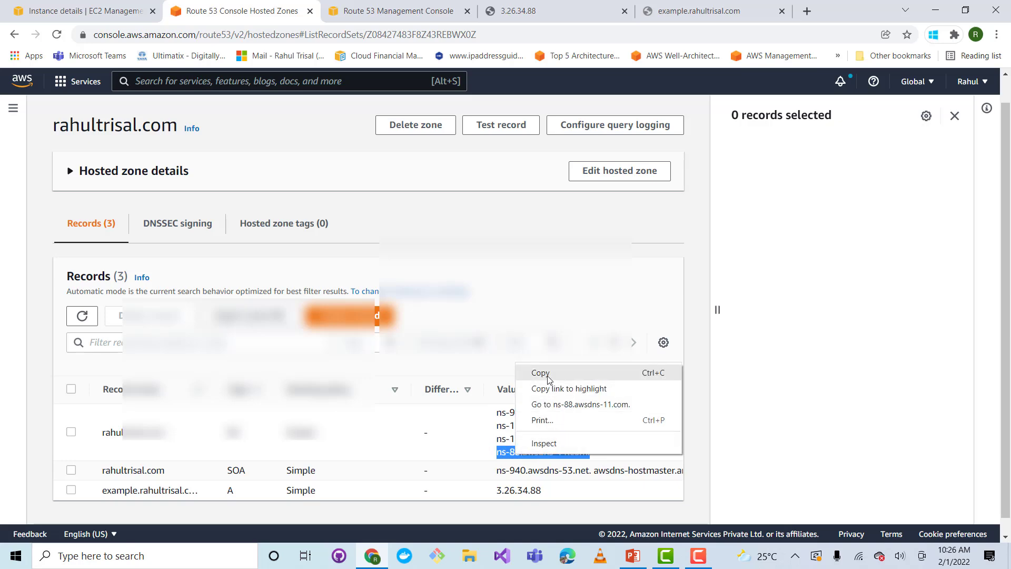
click(527, 374)
click(390, 12)
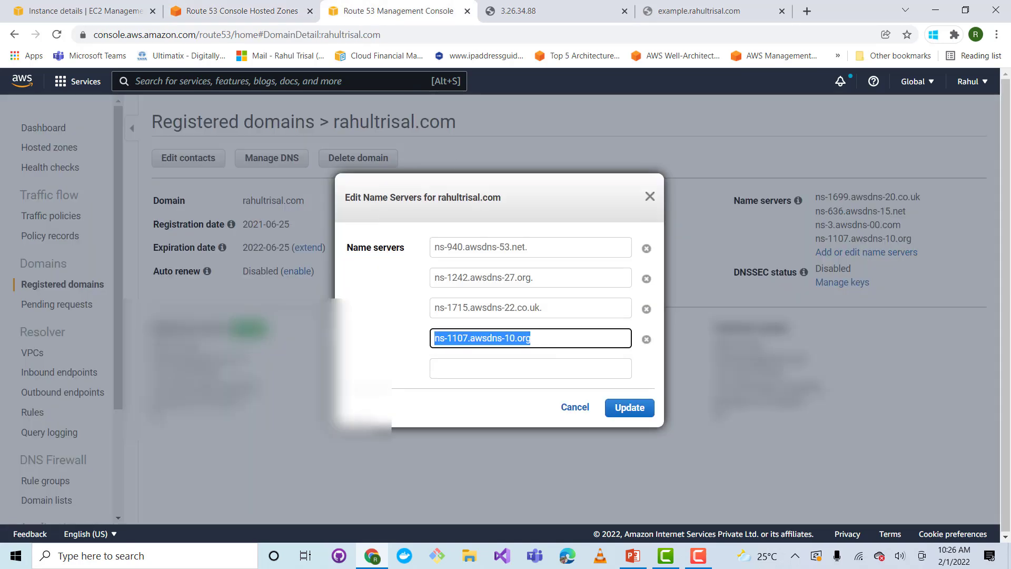
right_click(461, 336)
click(493, 193)
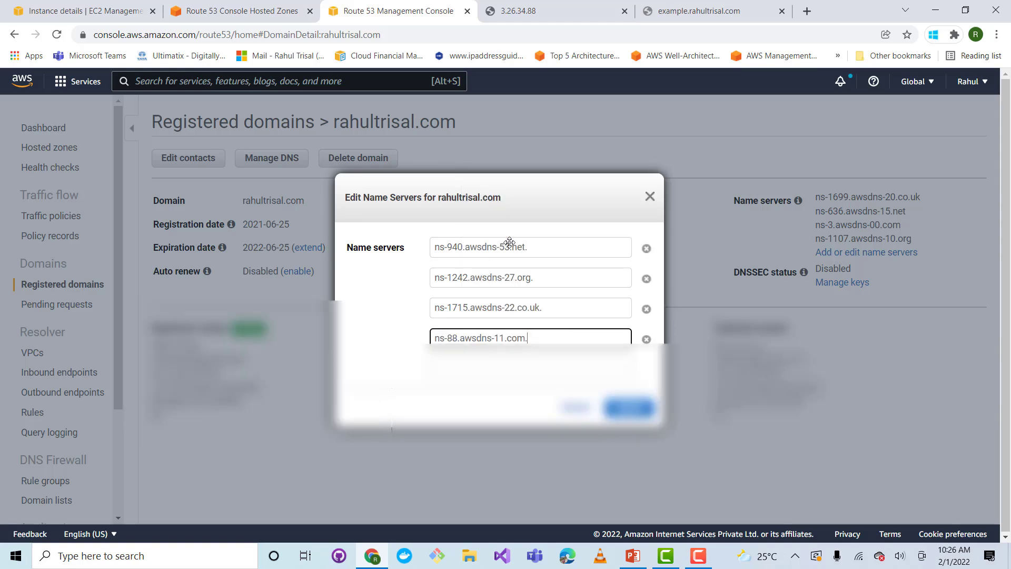
click(629, 407)
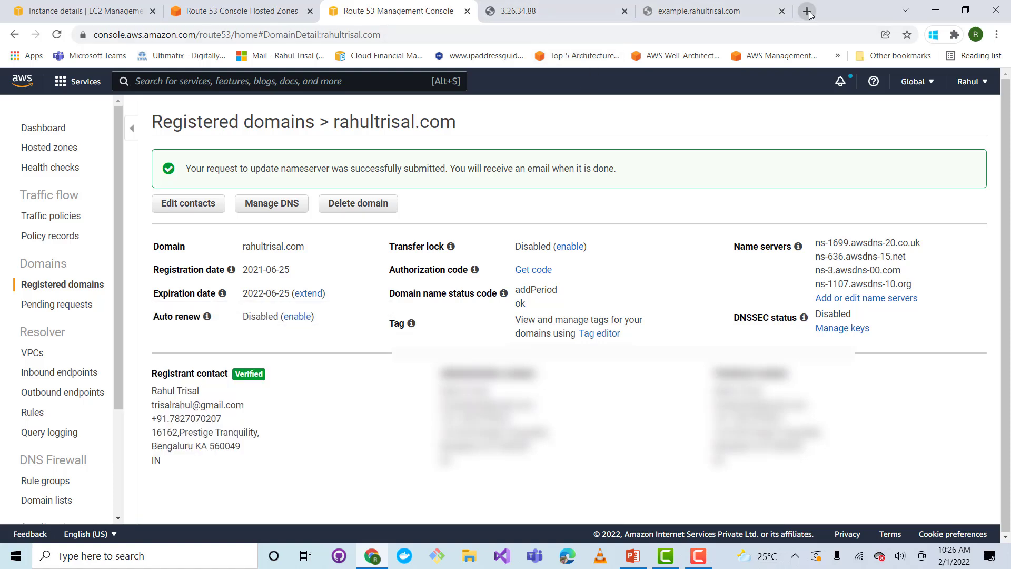
Reload the example subdomain's page in its existing browser tab to test whether it resolves
click(712, 14)
click(717, 33)
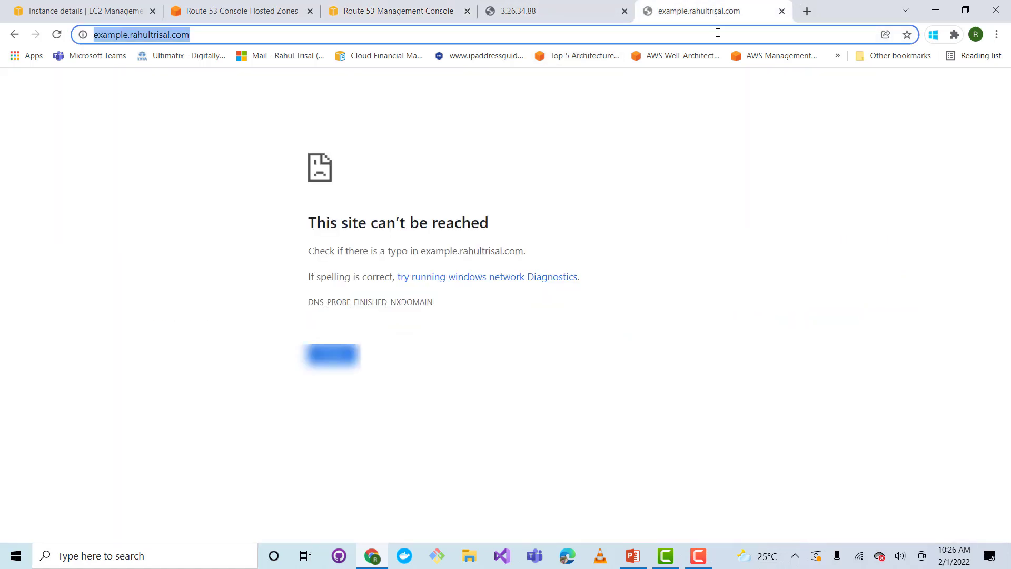
key(Return)
In a new tab, search Google for "dns toolbox" and open MxToolbox's DNS Lookup Tool
click(807, 11)
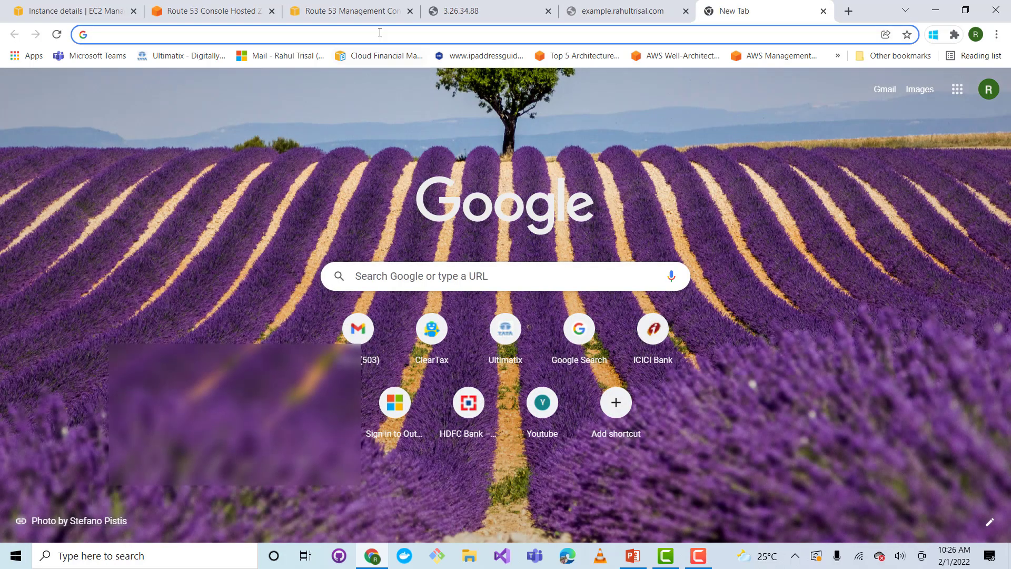
click(413, 273)
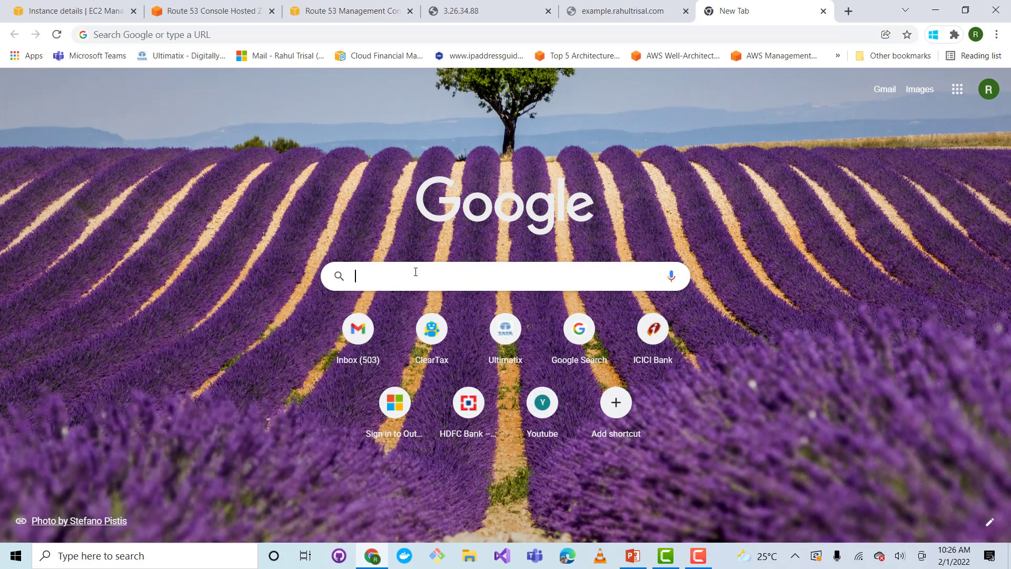
text(dns)
key(Return)
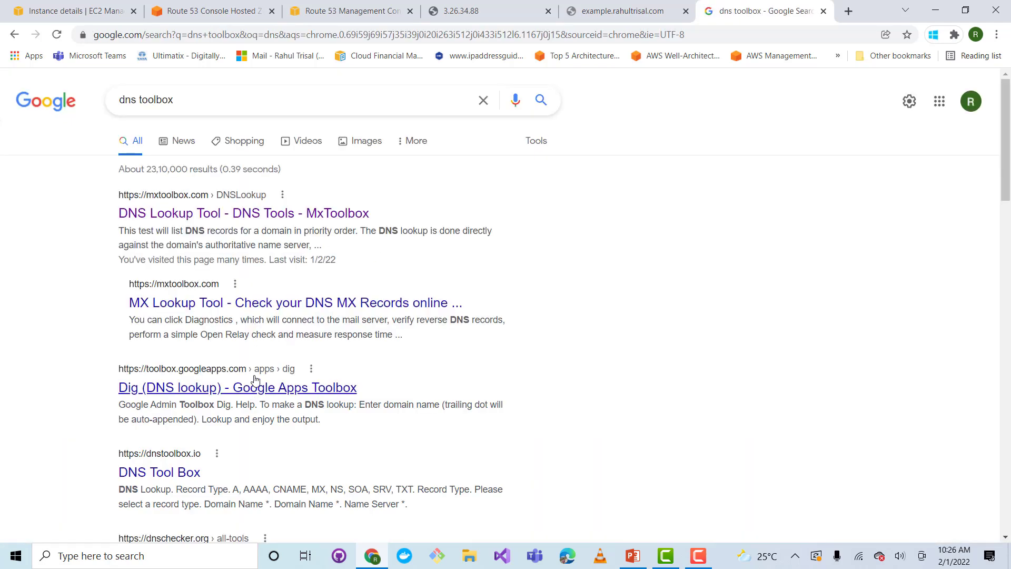
click(227, 218)
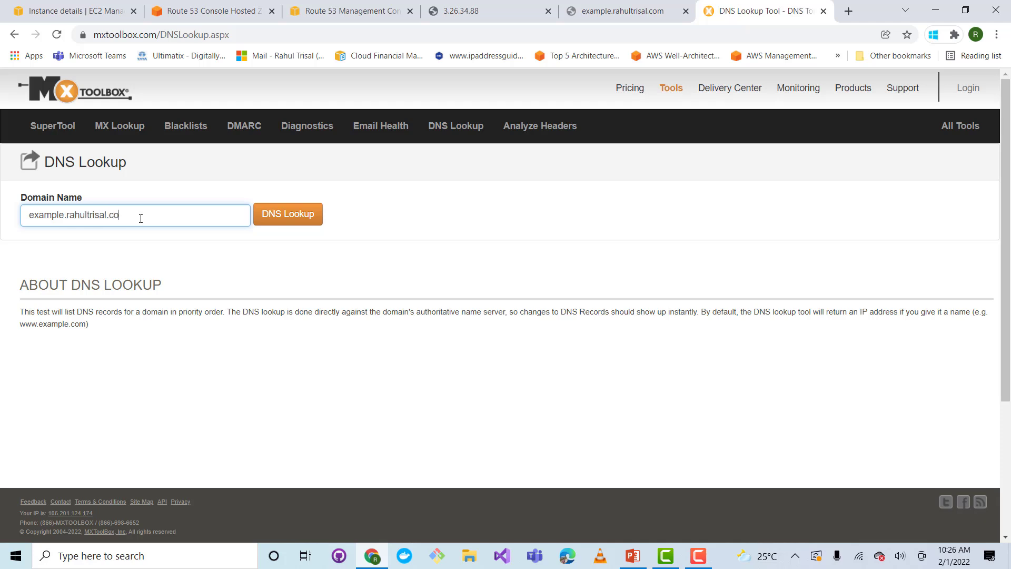
Run a DNS lookup on the example subdomain and highlight the IP address in its A record result
click(294, 217)
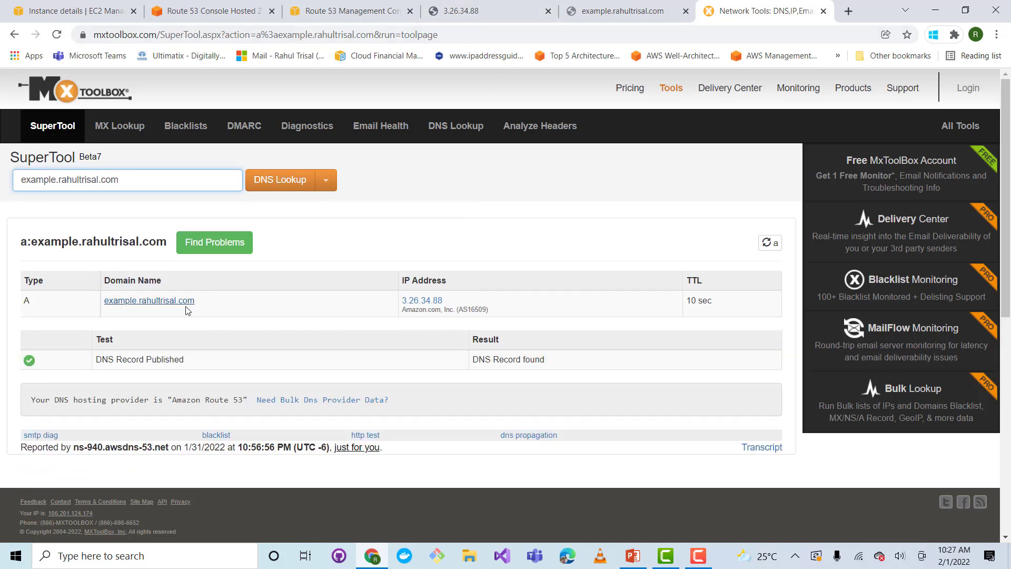
drag(448, 304, 409, 300)
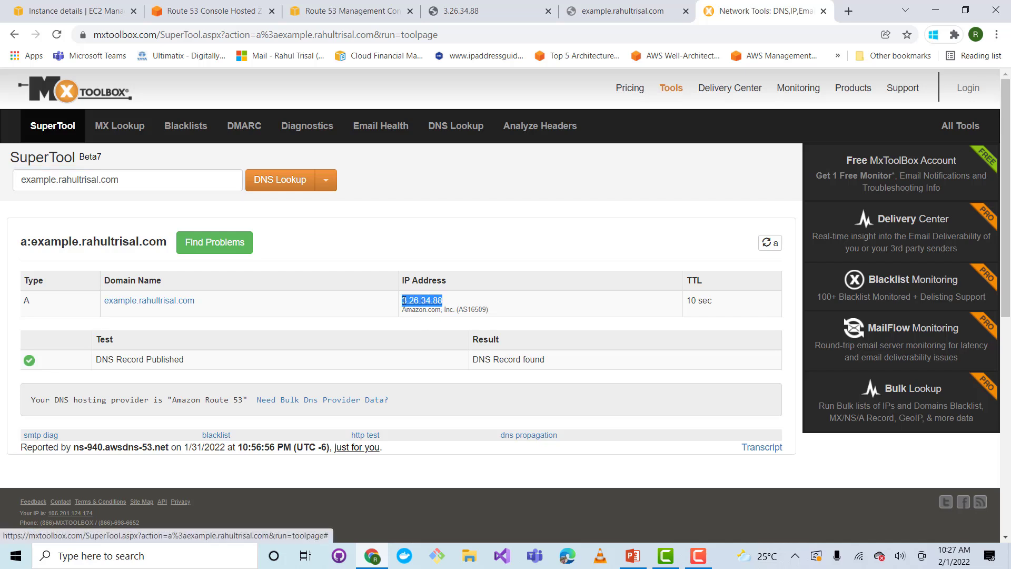
key(F10)
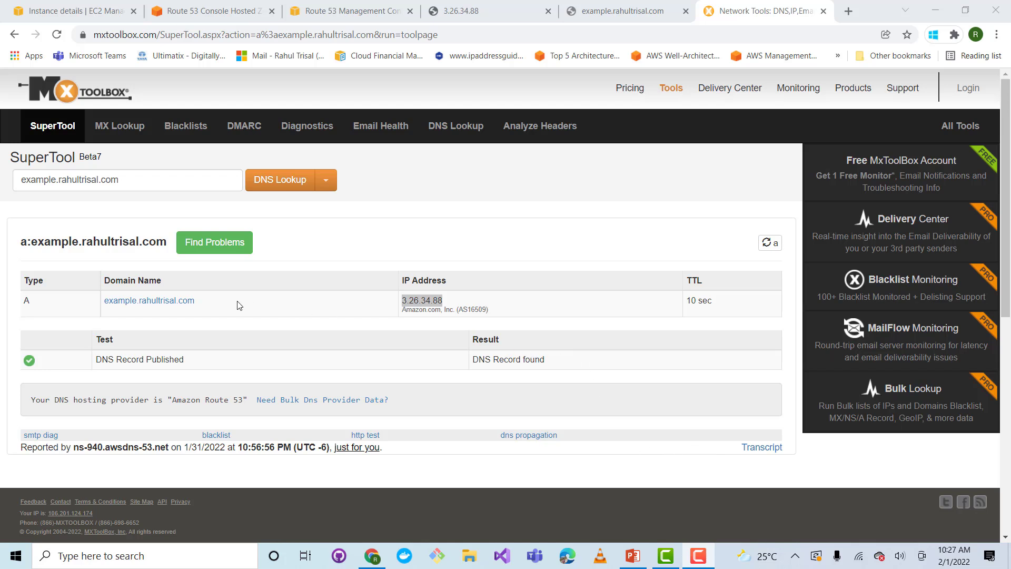
Review the web server's page opened by IP address, the hosted zone's records and the registered domain's page
click(458, 14)
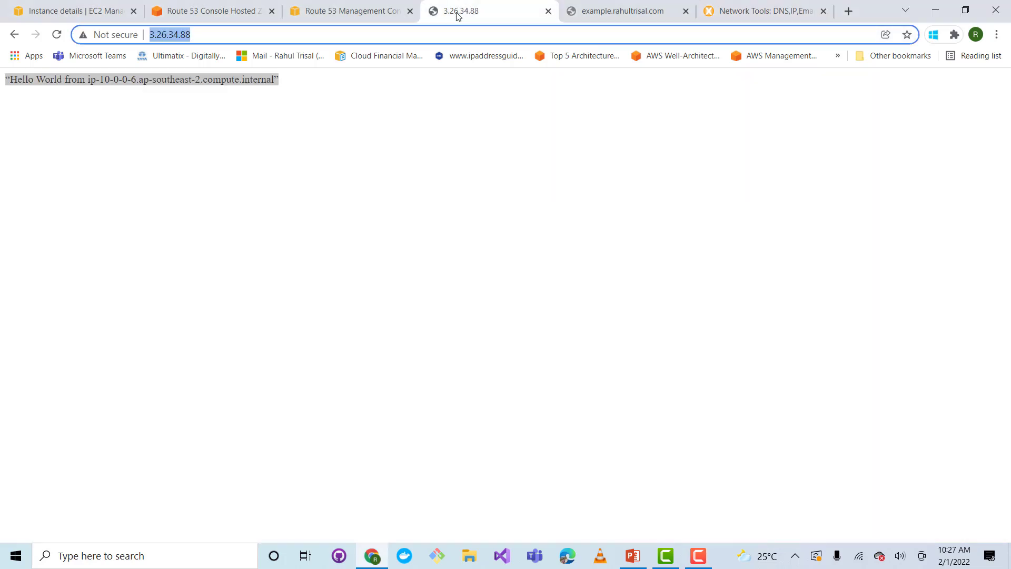
click(220, 13)
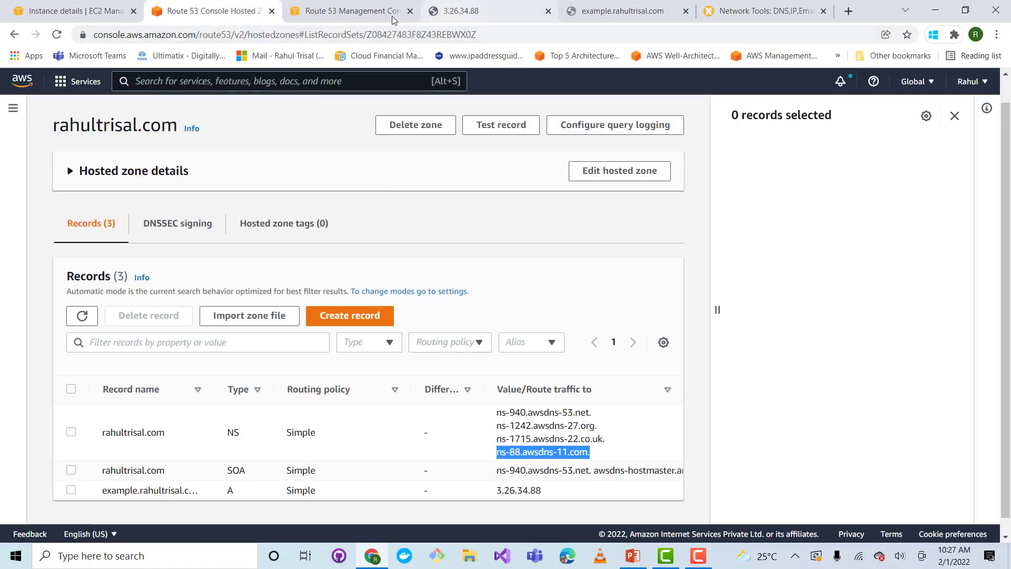
click(372, 20)
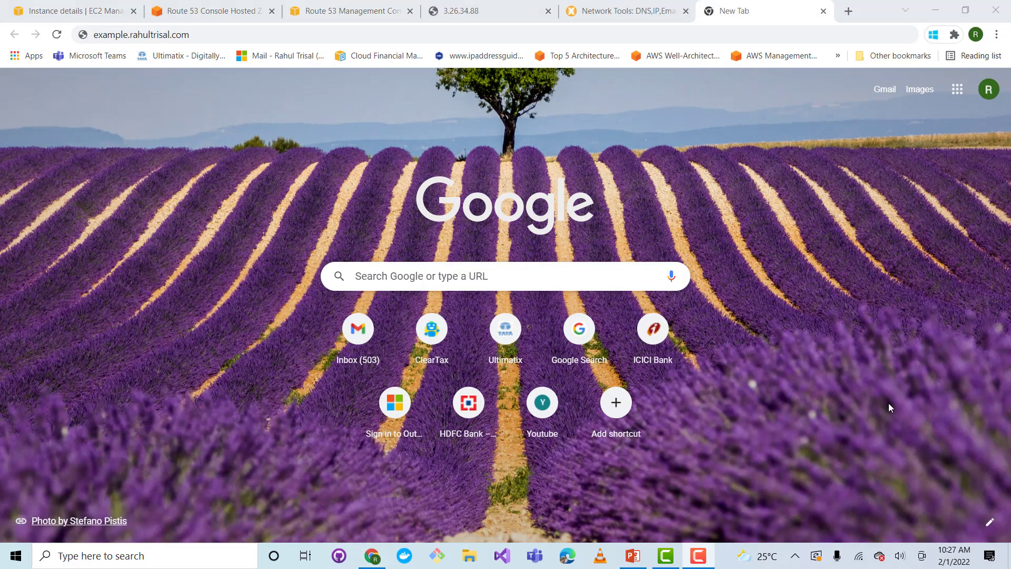
Load the example subdomain in a new tab and highlight the Hello World text on its page
key(Return)
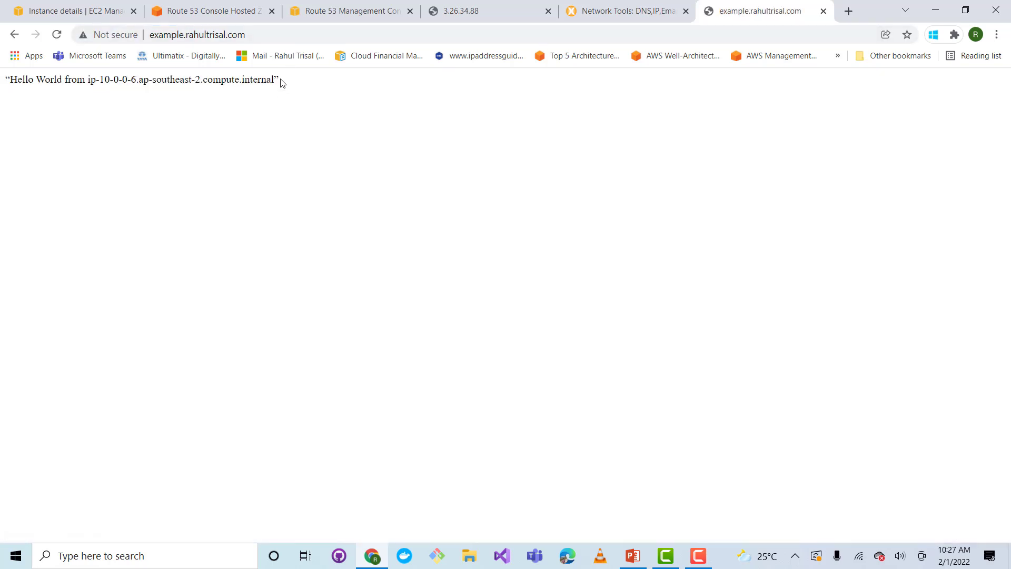
drag(281, 82, 9, 74)
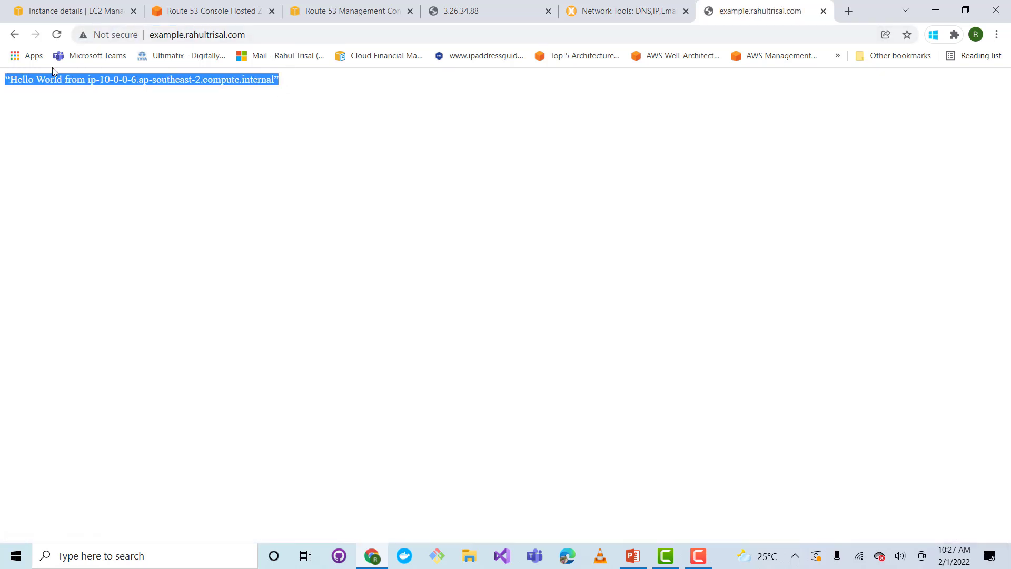